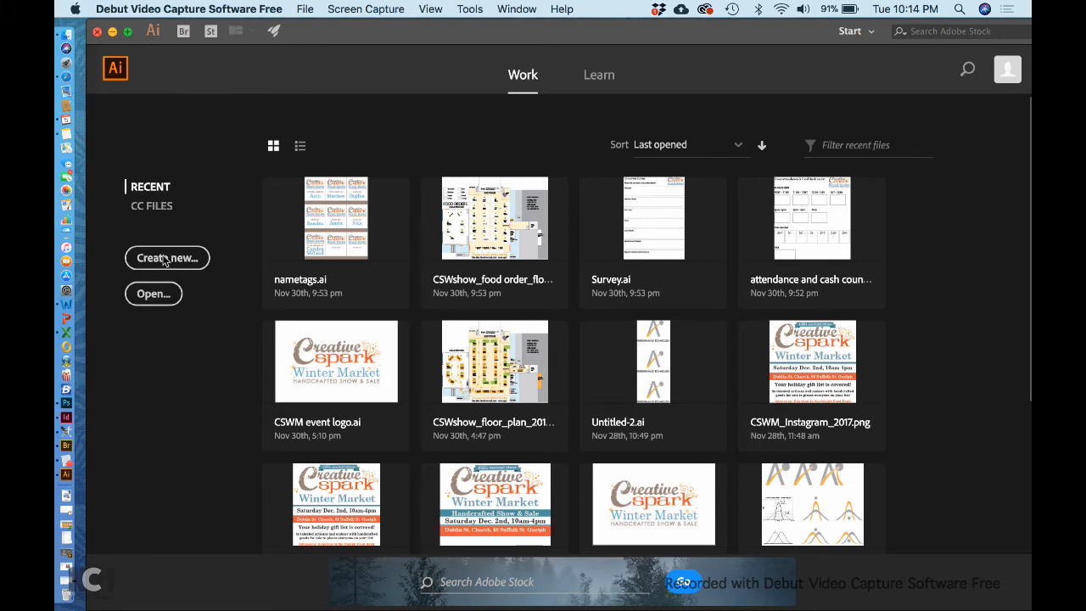
Step: Start a new Print Letter document (8.5 × 11 in) with units set to Inches
{"action": "left_click", "coordinate": [166, 260]}
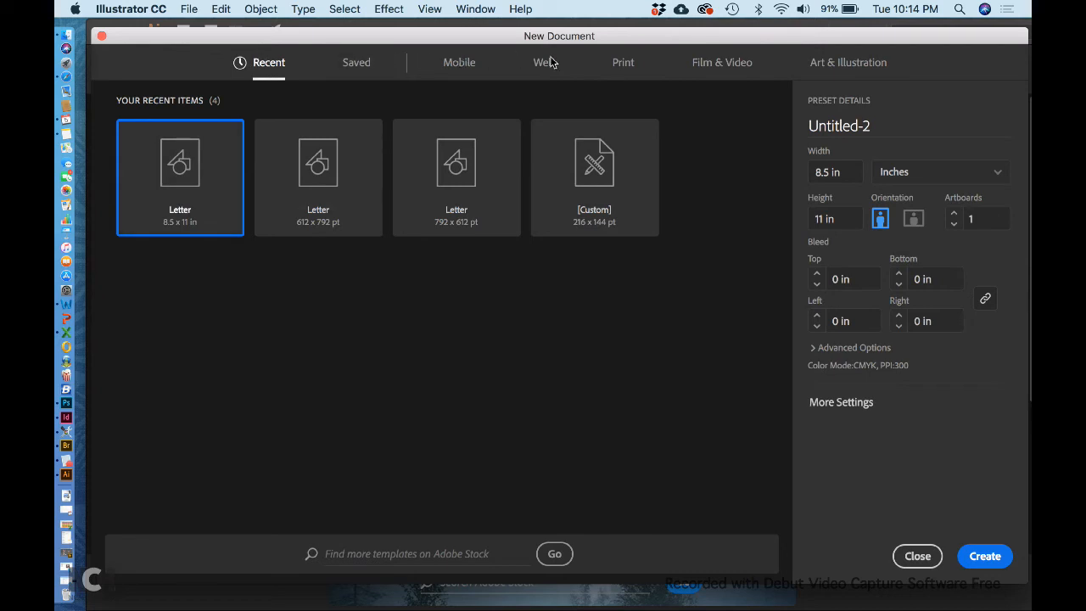
{"action": "left_click", "coordinate": [614, 62]}
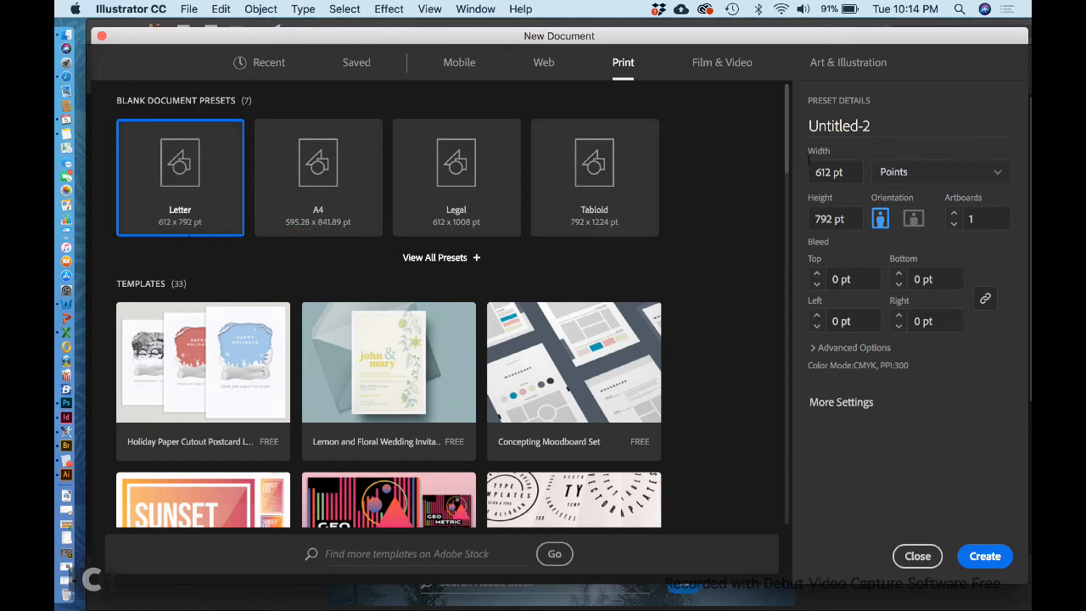
{"action": "left_click", "coordinate": [906, 172]}
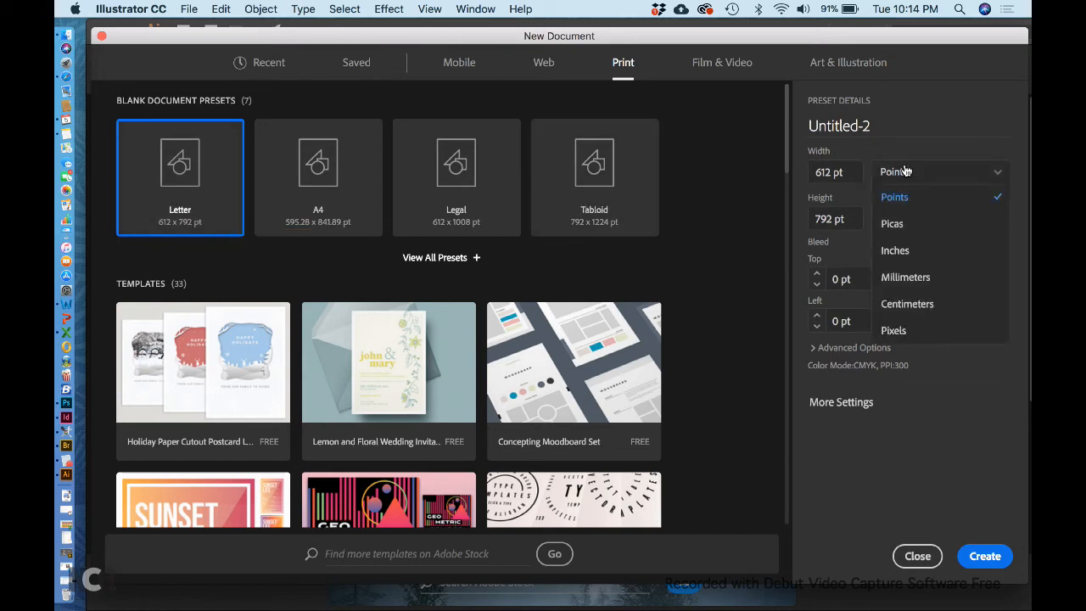
{"action": "left_click", "coordinate": [905, 249]}
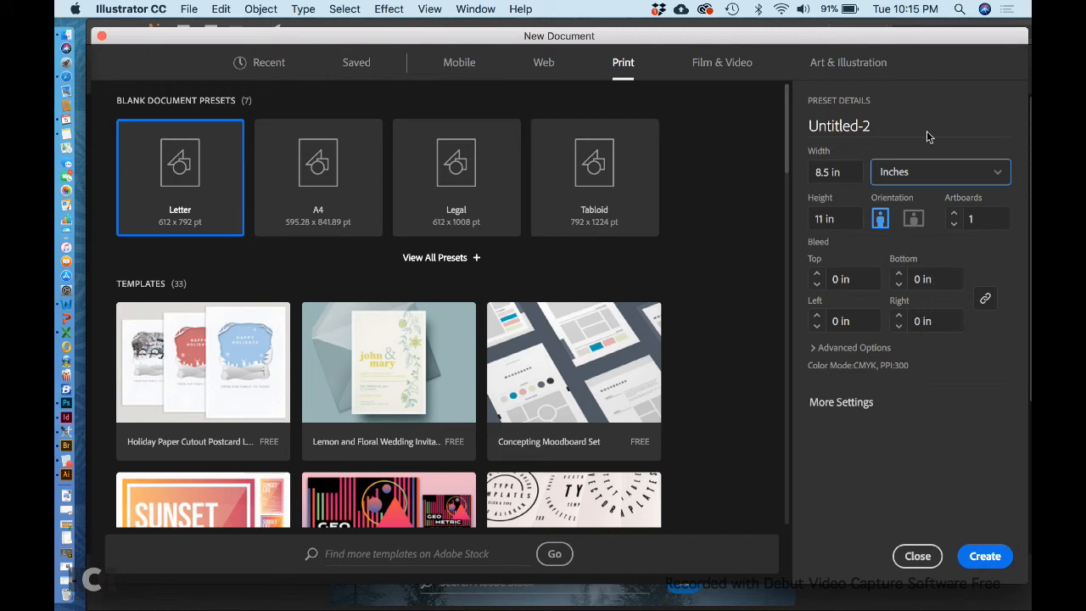
Step: Name the Letter document 'Reference guide cover' and create it
{"action": "left_click", "coordinate": [853, 124]}
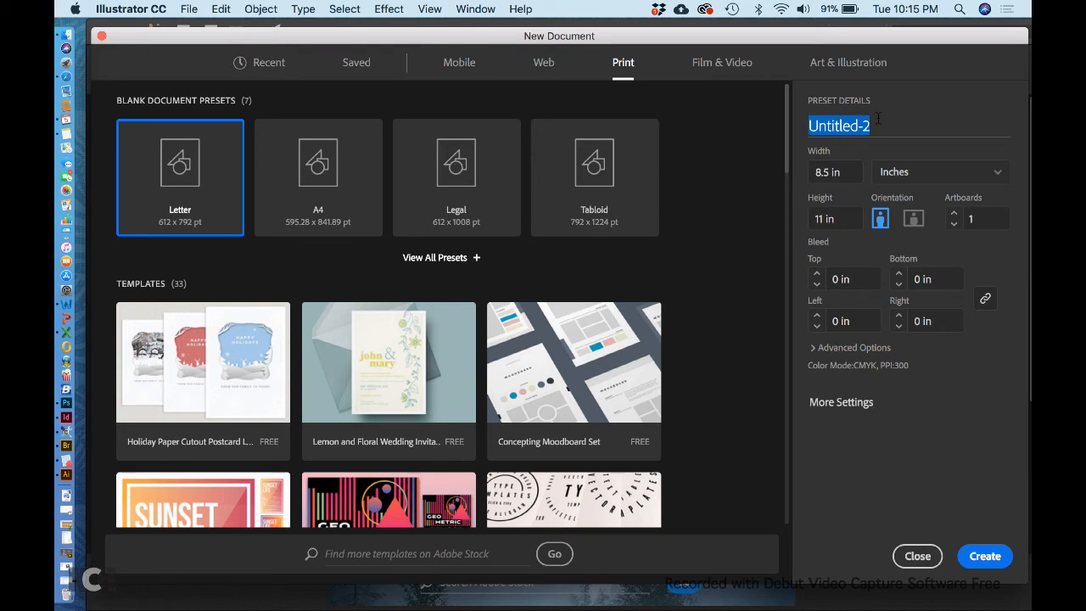
{"action": "type", "text": "Re"}
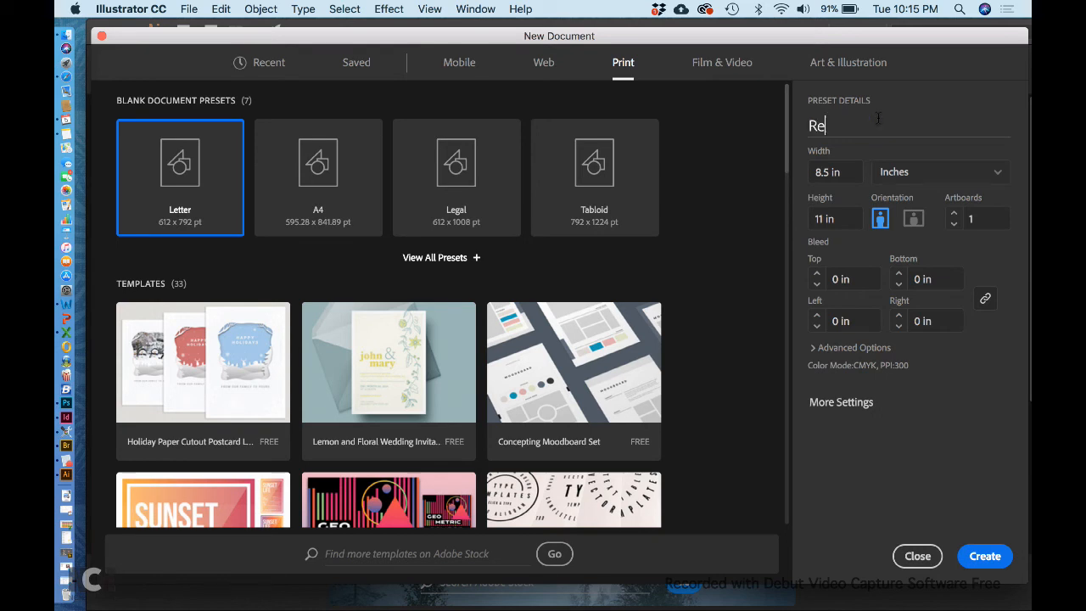
{"action": "type", "text": "ference guide cover"}
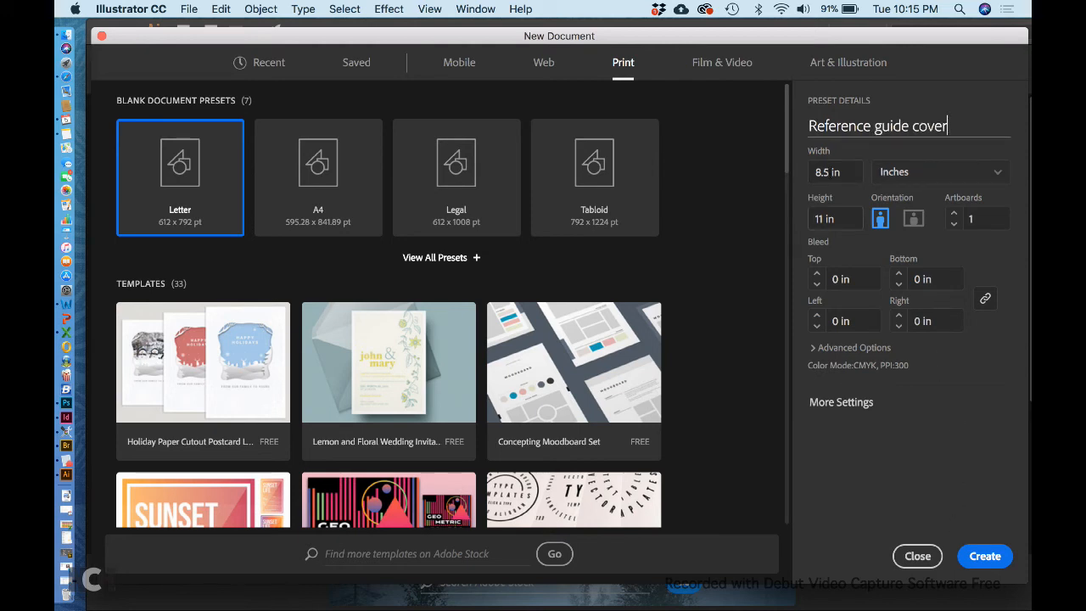
{"action": "left_click", "coordinate": [976, 555]}
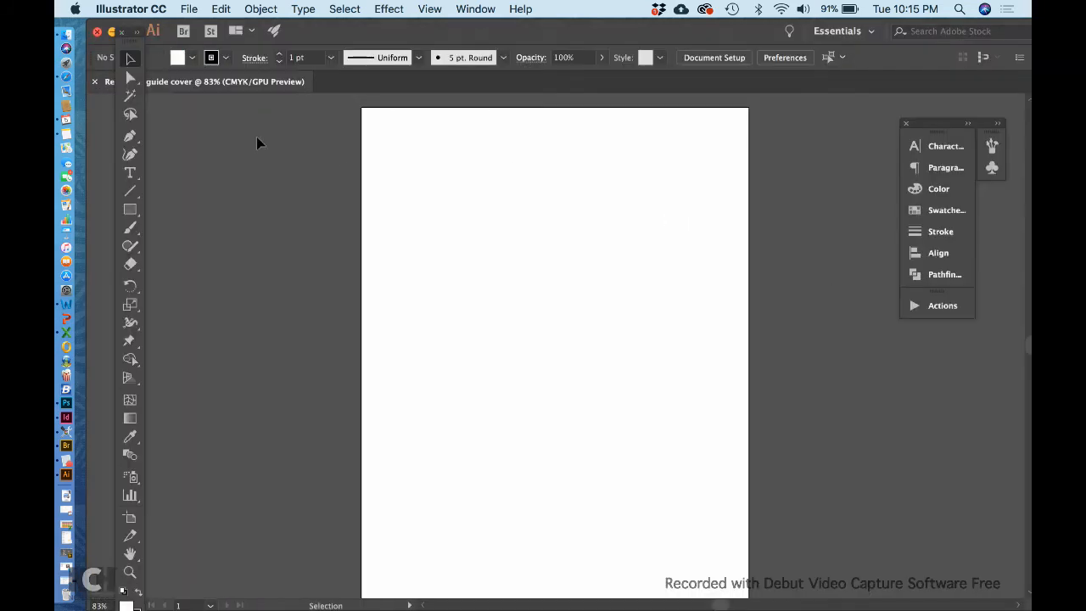
Step: Float the Tools panel, shift the panel dock left, and show Swatches as a thumbnail grid
{"action": "left_click_drag", "start_coordinate": [131, 44], "coordinate": [205, 111]}
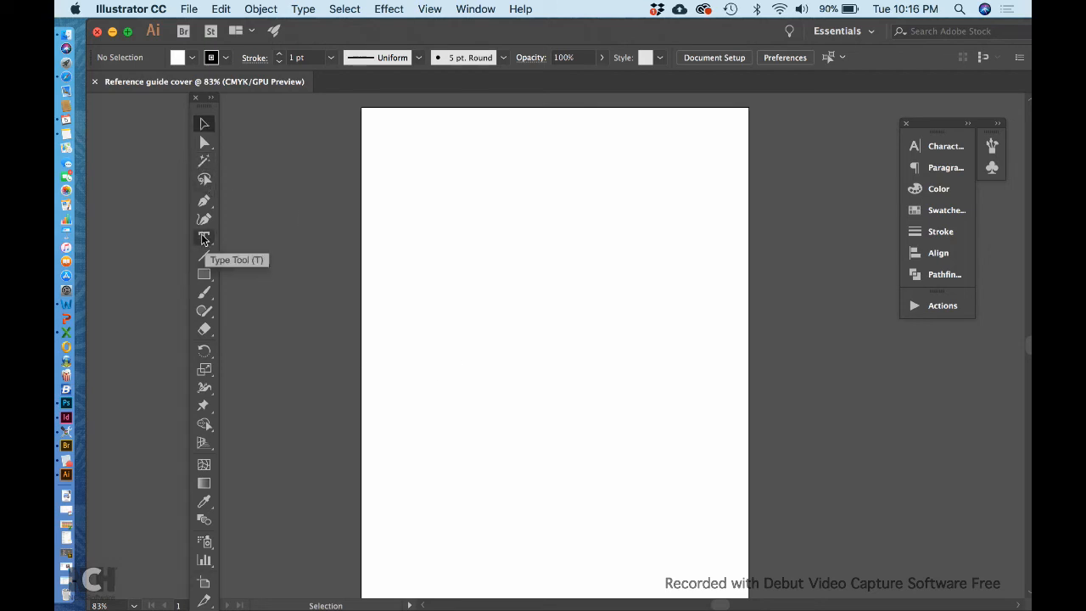
{"action": "left_click_drag", "start_coordinate": [933, 124], "coordinate": [865, 122]}
{"action": "left_click", "coordinate": [866, 208]}
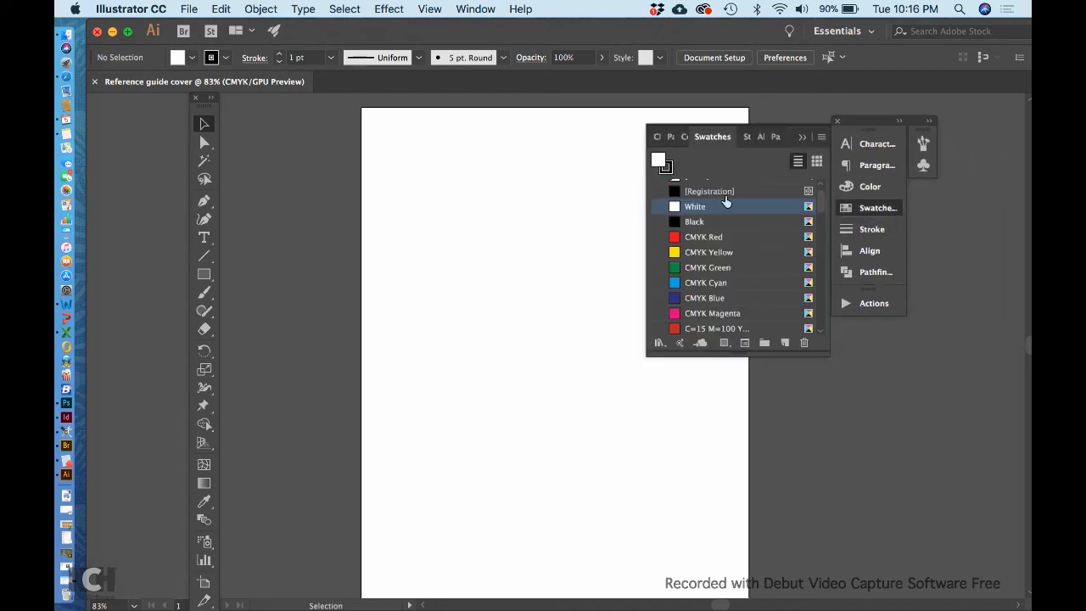
{"action": "scroll", "coordinate": [713, 271], "scroll_direction": "down", "scroll_amount": 10}
{"action": "scroll", "coordinate": [713, 271], "scroll_direction": "up", "scroll_amount": 12}
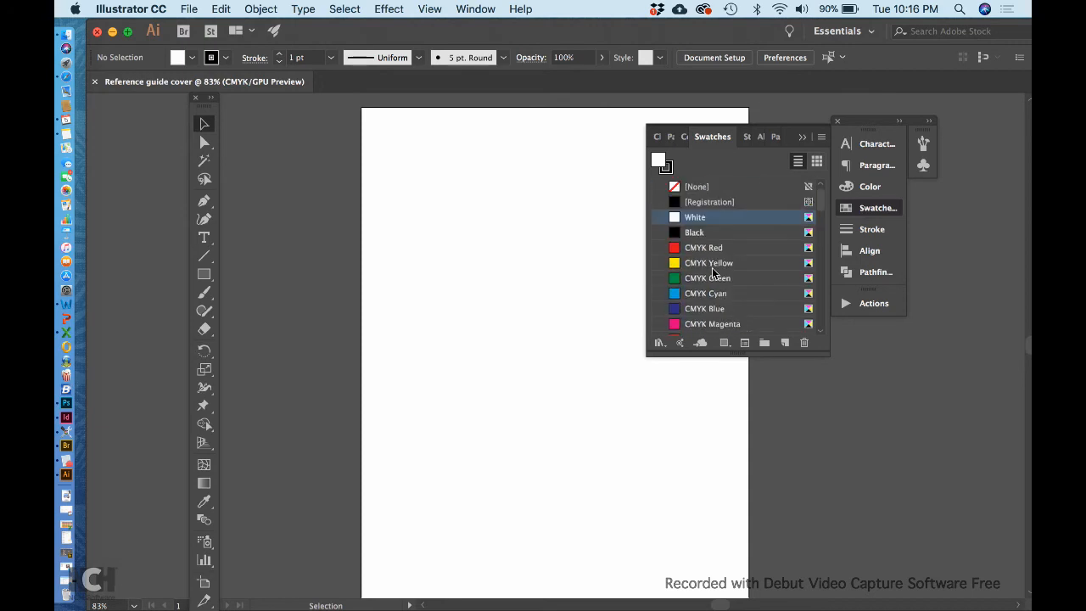
{"action": "left_click", "coordinate": [813, 160]}
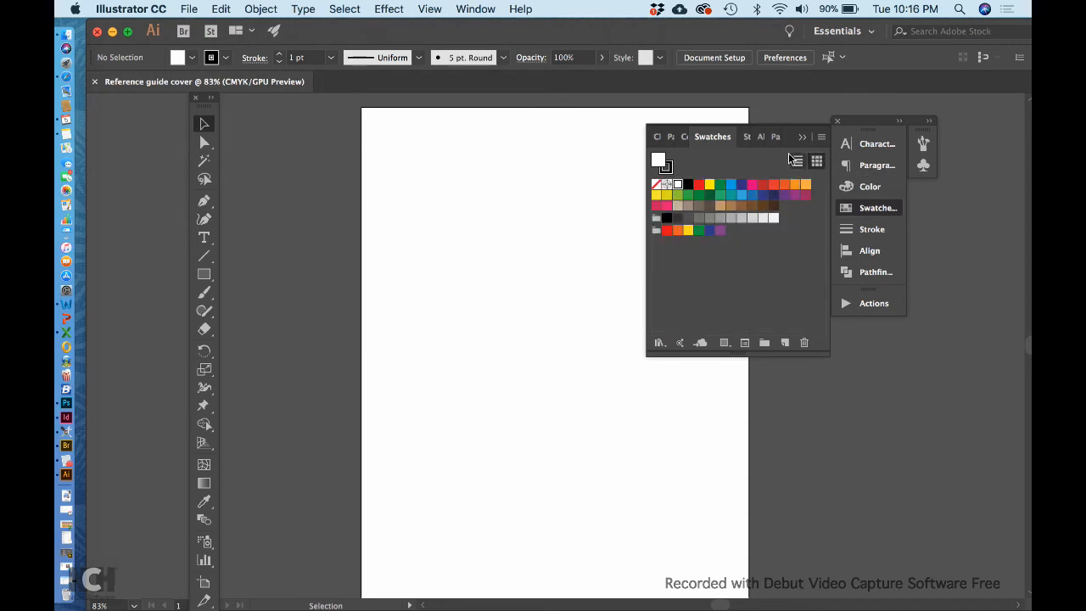
{"action": "left_click", "coordinate": [798, 162]}
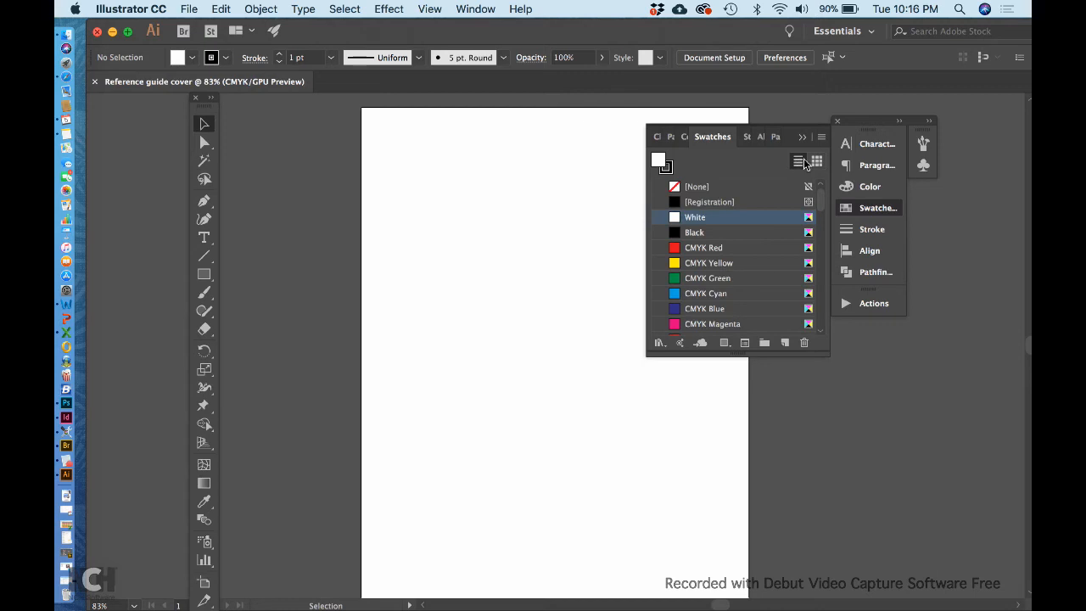
{"action": "left_click", "coordinate": [816, 161]}
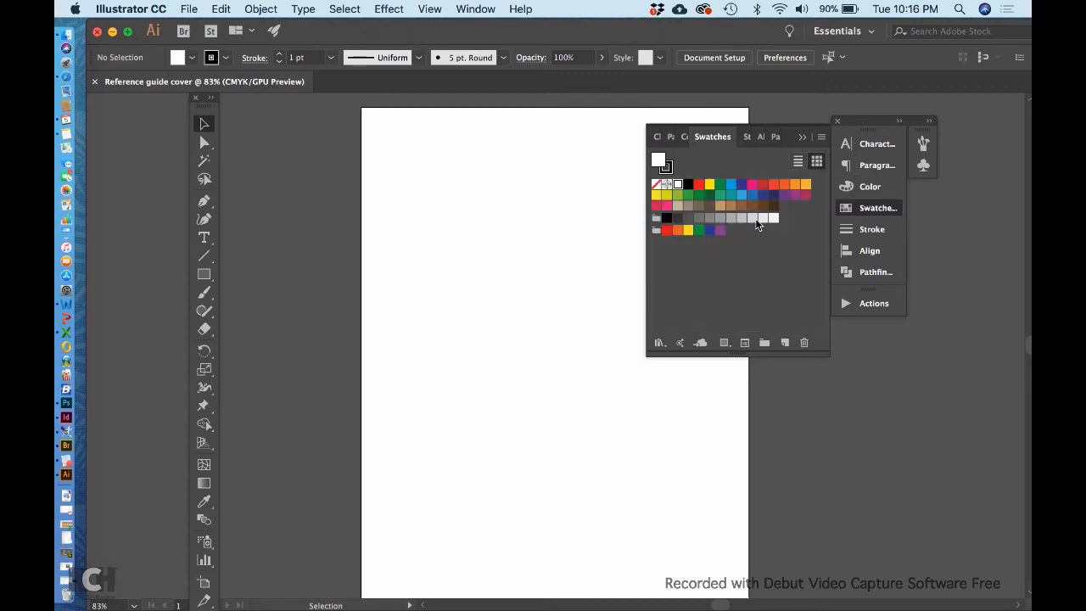
Step: Toggle between stroke and fill, try a red fill, then return the fill to white
{"action": "left_click", "coordinate": [666, 167]}
{"action": "left_click", "coordinate": [660, 161]}
{"action": "left_click", "coordinate": [665, 167]}
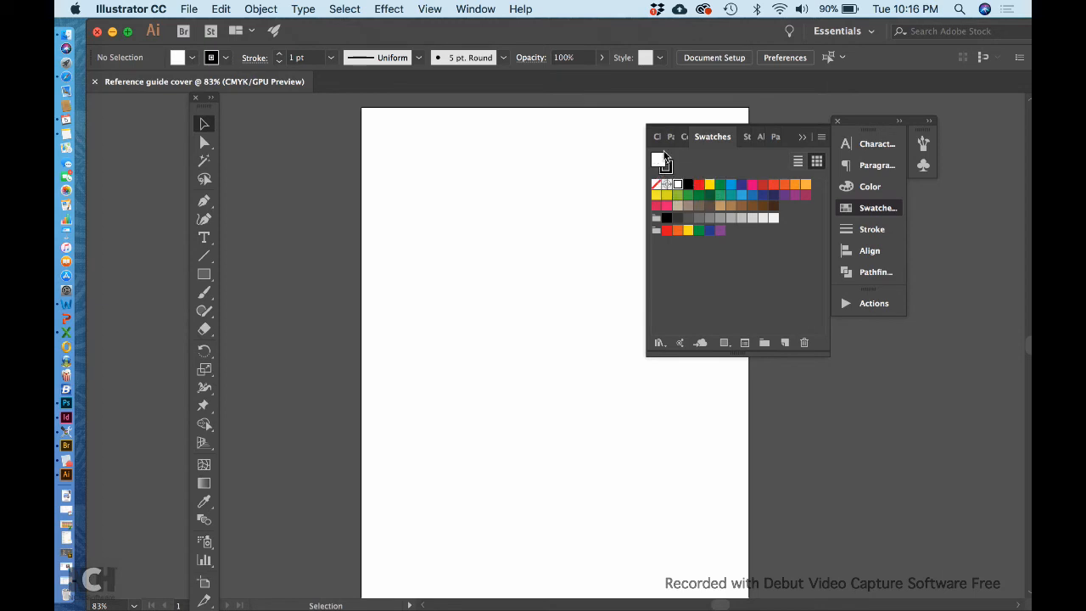
{"action": "left_click", "coordinate": [659, 160]}
{"action": "left_click", "coordinate": [696, 185]}
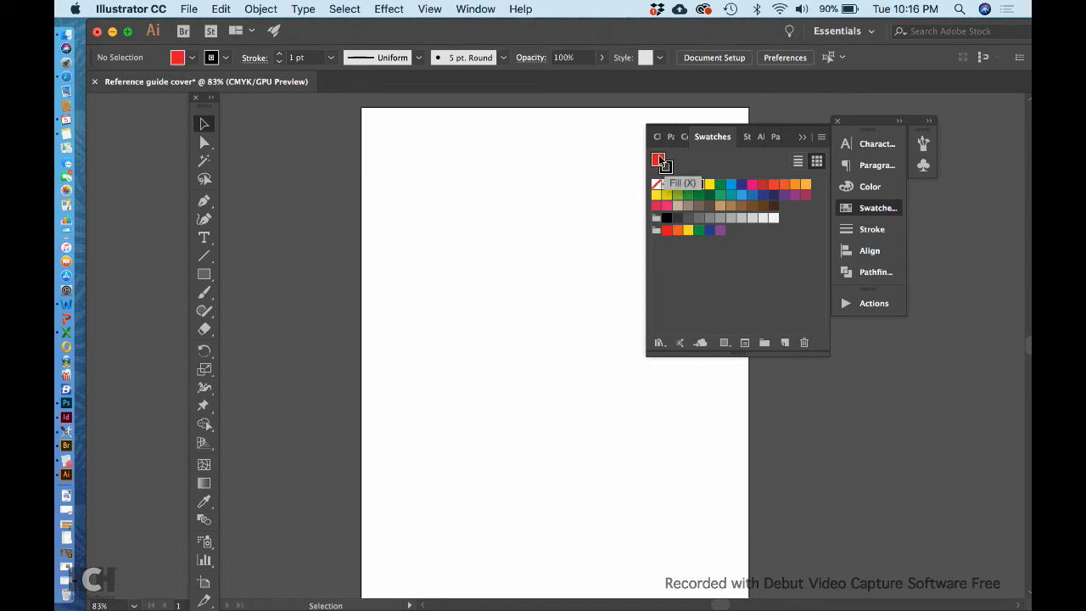
{"action": "left_click", "coordinate": [676, 185]}
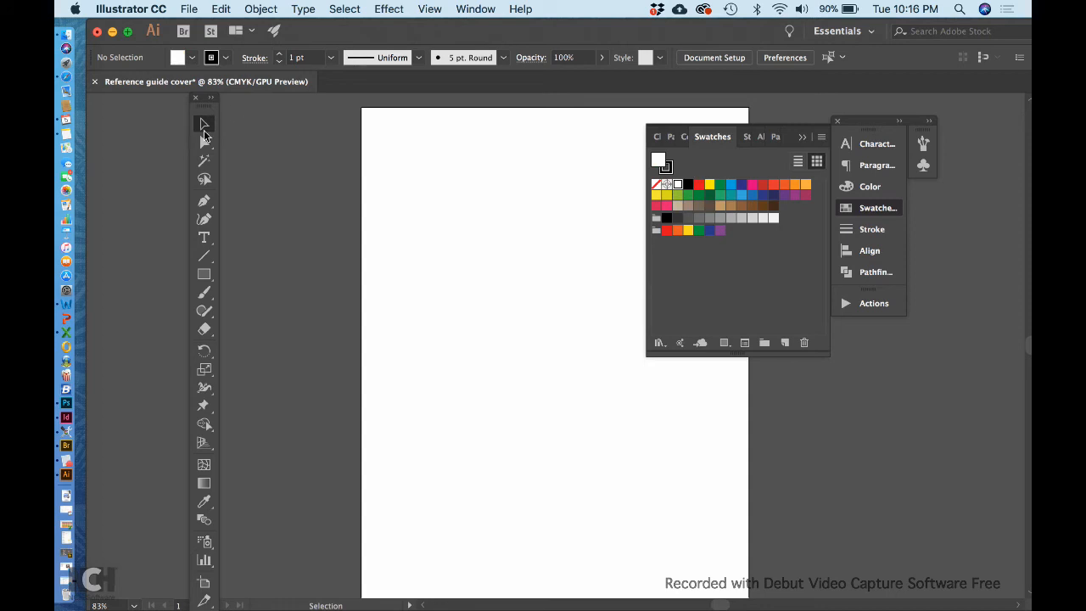
Step: Collapse Swatches and type 'Reference' near the top of the page
{"action": "left_click", "coordinate": [204, 237]}
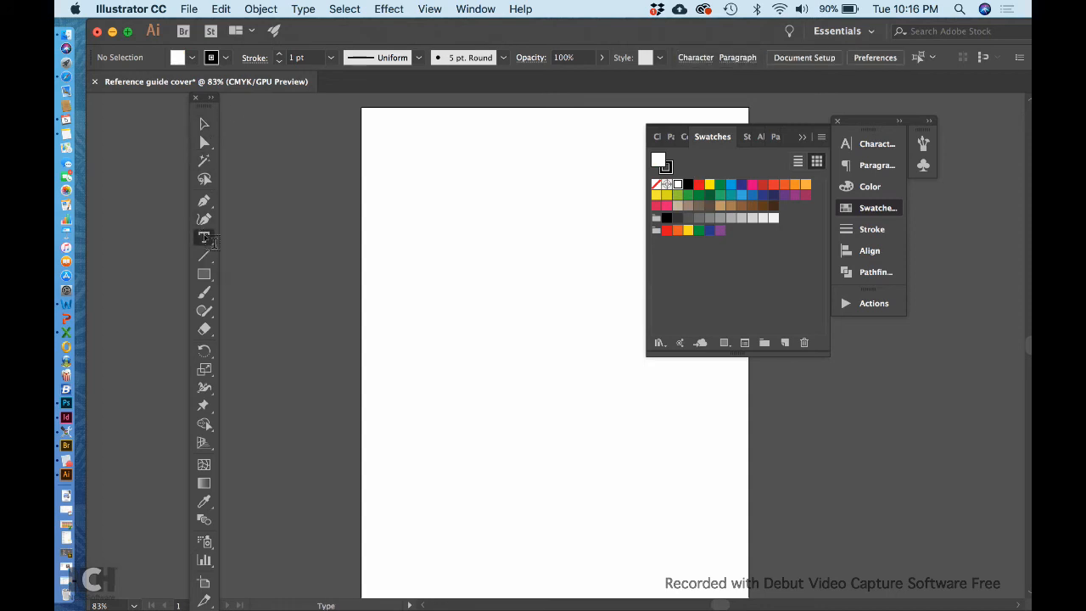
{"action": "left_click", "coordinate": [803, 137]}
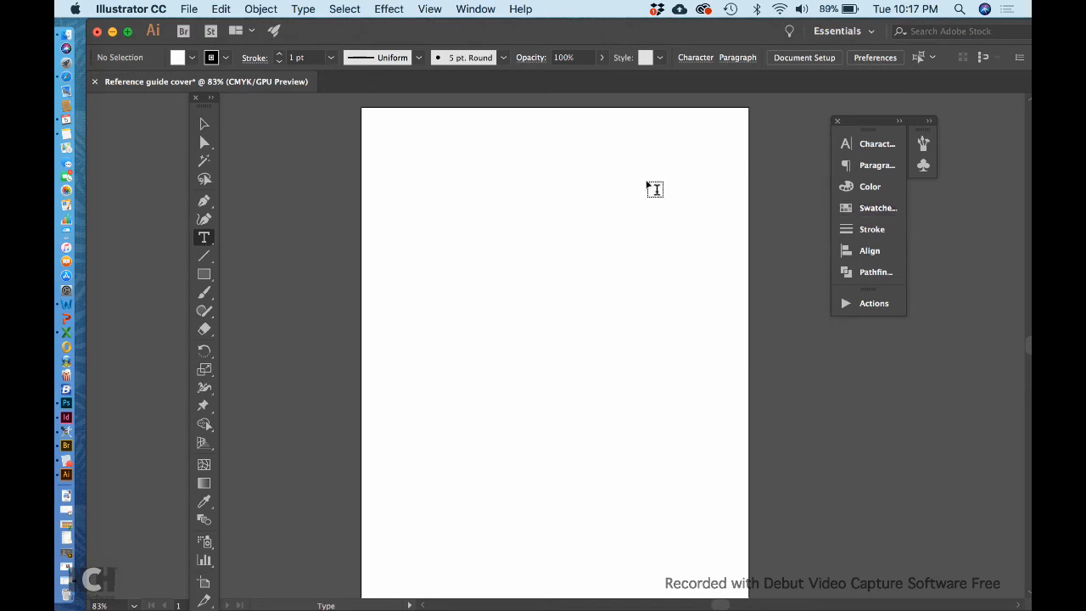
{"action": "left_click", "coordinate": [440, 179]}
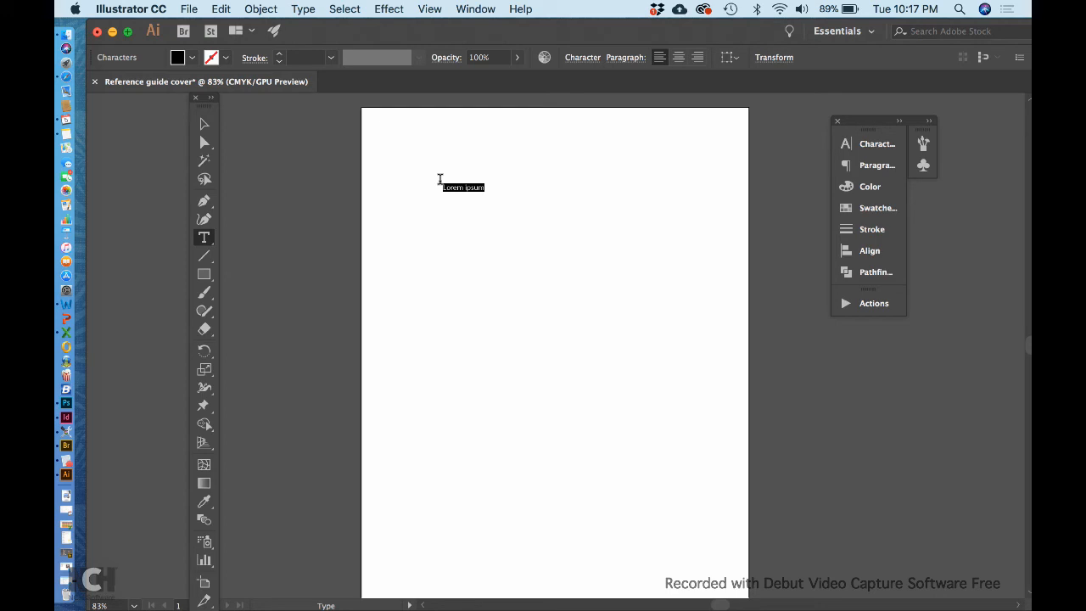
{"action": "type", "text": "Reference"}
Step: Select 'Reference' and enlarge its font size with Cmd+Shift+>
{"action": "left_click_drag", "start_coordinate": [472, 176], "coordinate": [437, 176]}
{"action": "key", "text": "Escape"}
{"action": "key", "text": "shift"}
{"action": "key", "text": "shift+super+period"}
{"action": "key", "text": "shift+super+period"}
{"action": "key", "text": "shift+super+period"}
{"action": "key", "text": "shift+super+period"}
{"action": "key", "text": "shift+super+period"}
{"action": "key", "text": "shift+super+period"}
{"action": "key", "text": "shift+super+period"}
{"action": "key", "text": "shift+super+period"}
{"action": "key", "text": "shift+super+period"}
{"action": "key", "text": "shift+super+period"}
{"action": "key", "text": "shift+super+period"}
{"action": "key", "text": "shift+super+period"}
{"action": "key", "text": "shift+super+period"}
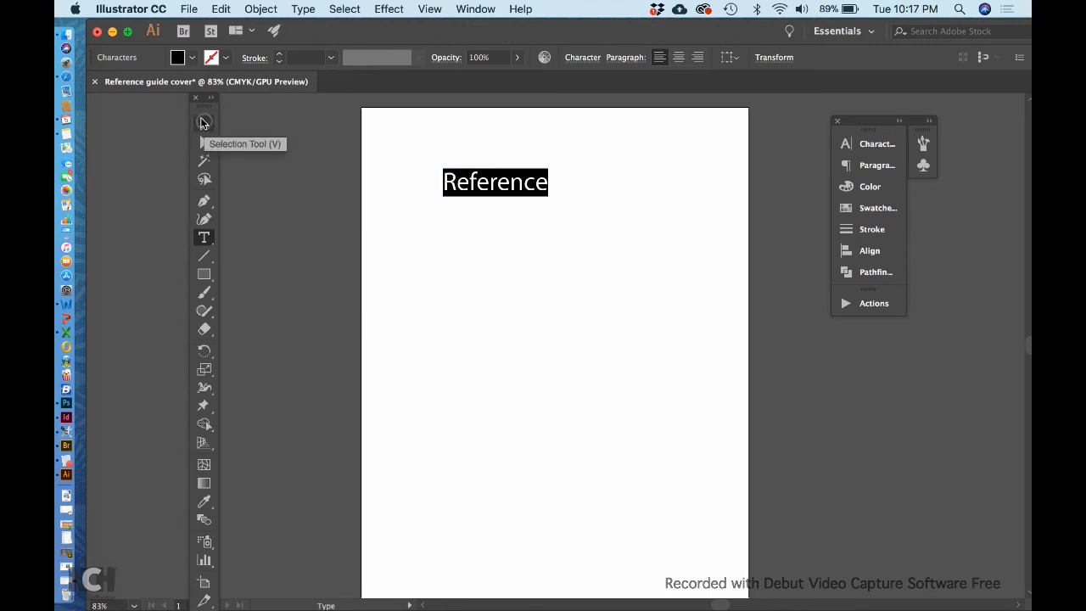
Step: Scale 'Reference' up into a large heading and position it near the page top
{"action": "left_click", "coordinate": [203, 123]}
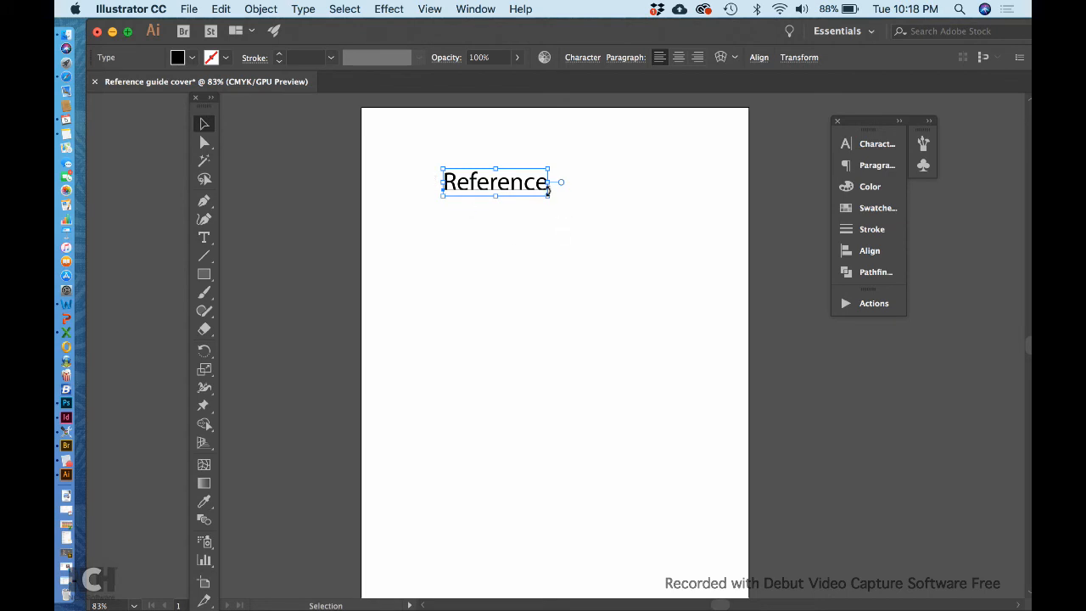
{"action": "left_click_drag", "start_coordinate": [545, 194], "coordinate": [693, 274]}
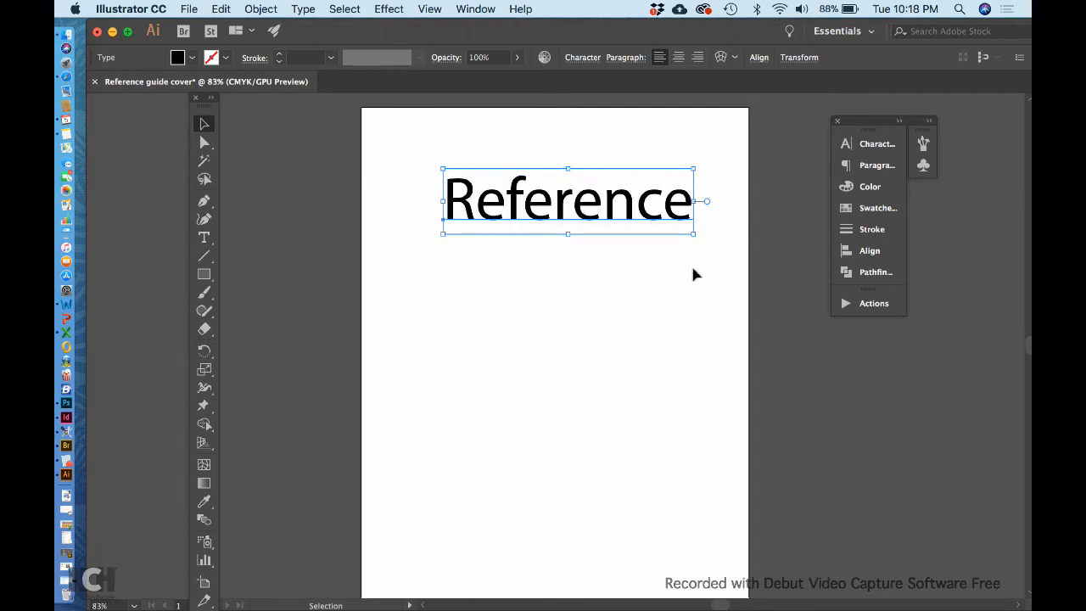
{"action": "left_click_drag", "start_coordinate": [595, 218], "coordinate": [578, 190]}
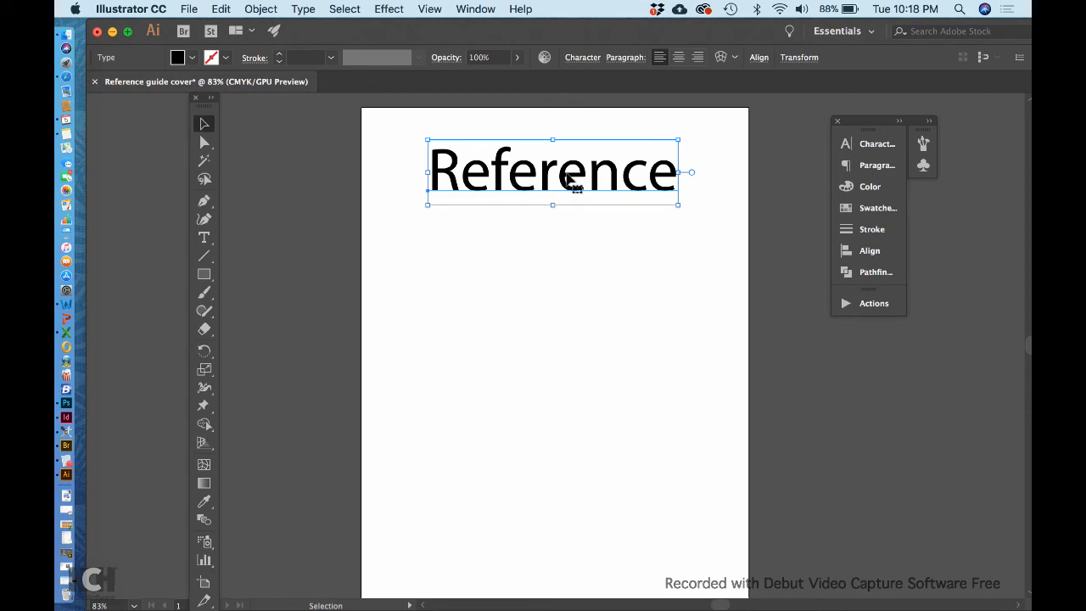
{"action": "left_click_drag", "start_coordinate": [589, 181], "coordinate": [584, 187]}
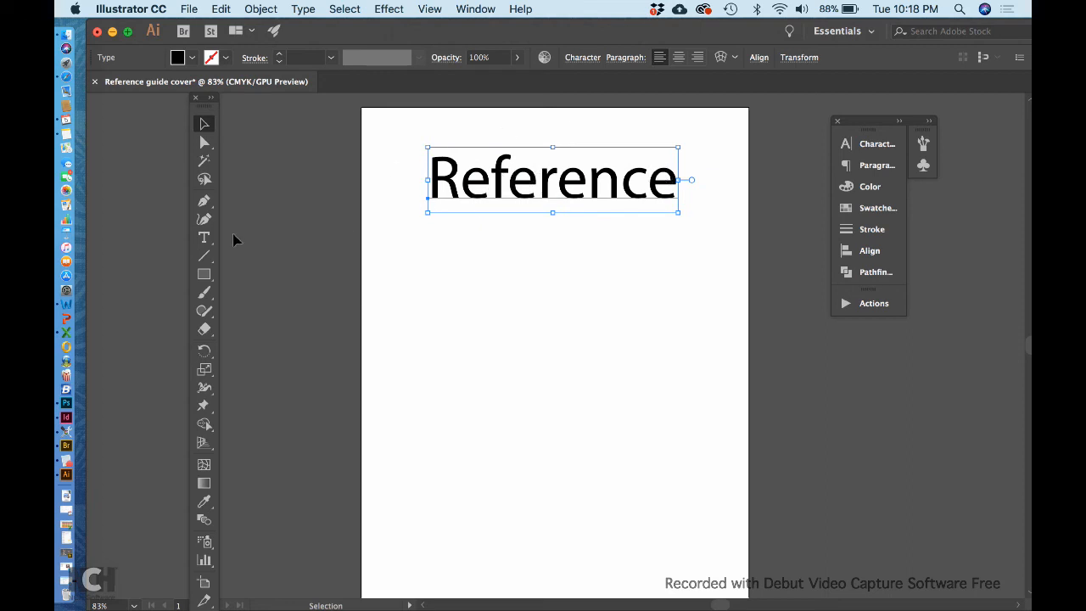
{"action": "left_click", "coordinate": [203, 237]}
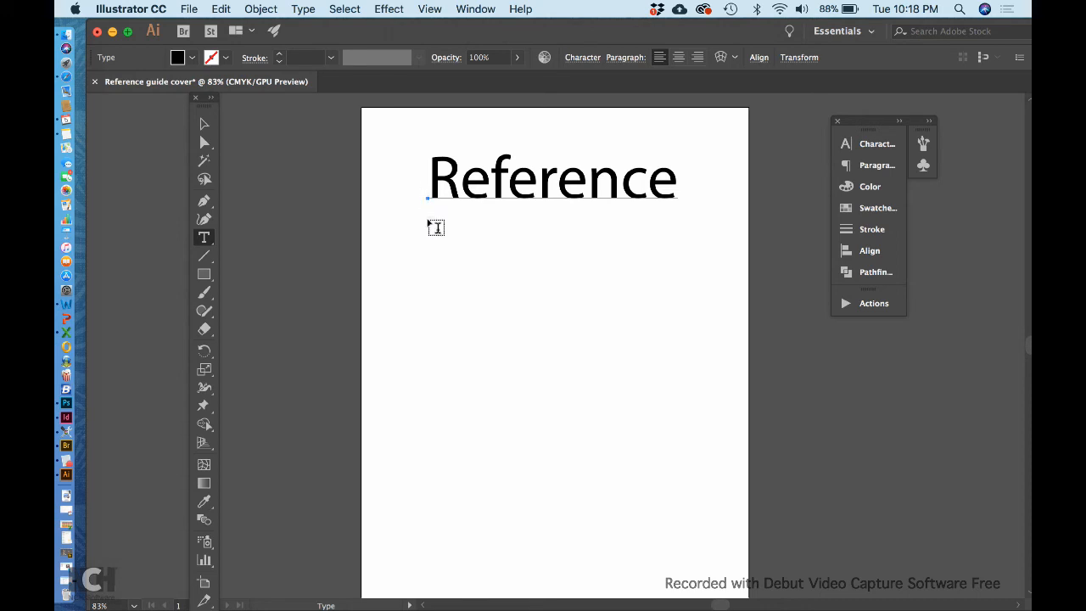
Step: Draw a text frame below the heading, type 'Reference', and enlarge it twice
{"action": "left_click_drag", "start_coordinate": [425, 236], "coordinate": [703, 349]}
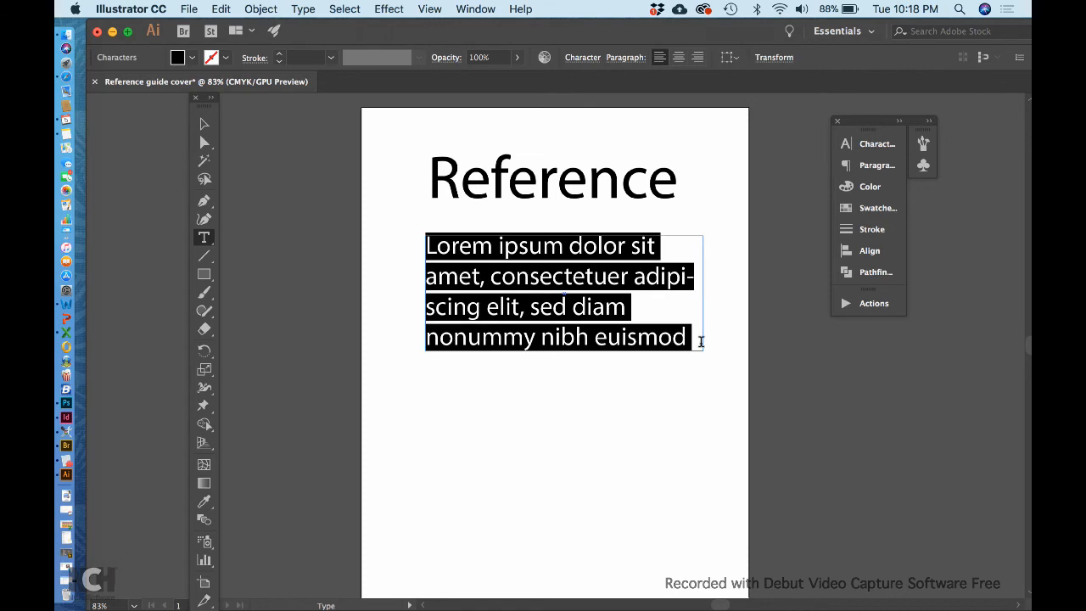
{"action": "type", "text": "Refe"}
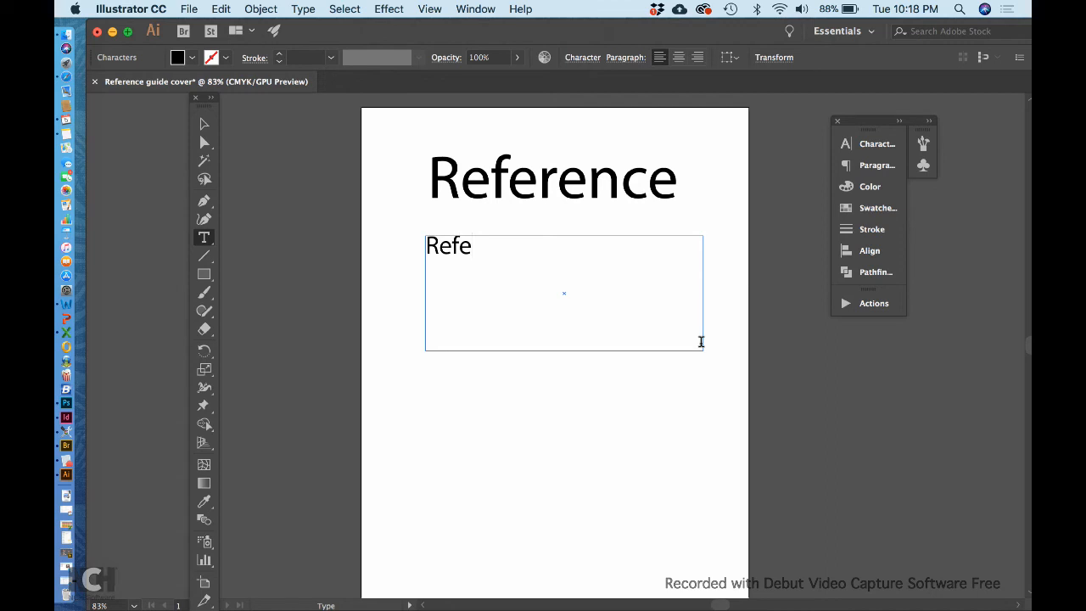
{"action": "type", "text": "rence"}
{"action": "left_click_drag", "start_coordinate": [565, 250], "coordinate": [393, 233]}
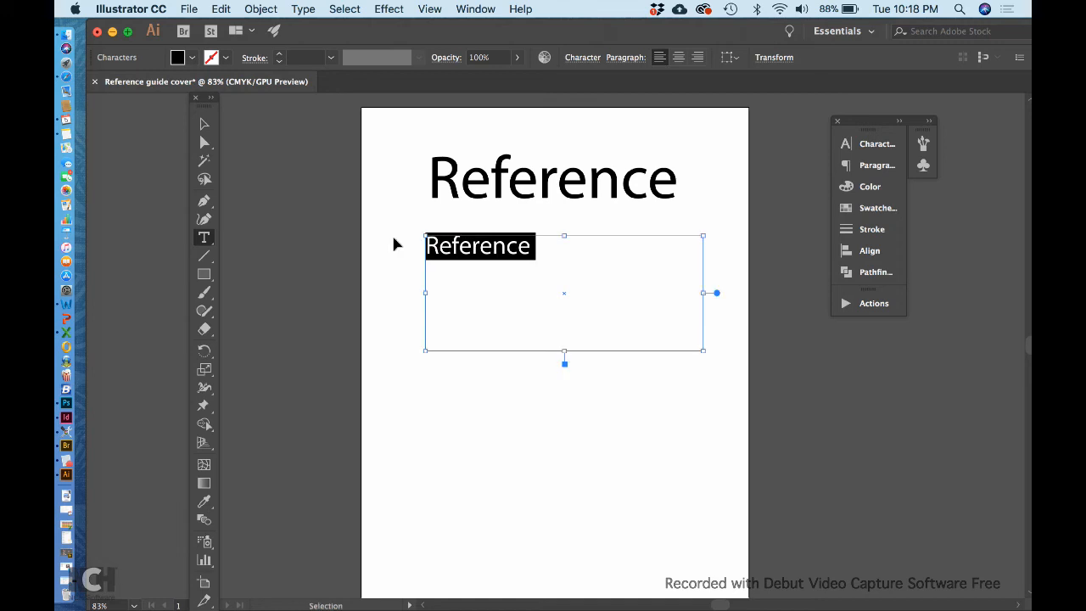
{"action": "key", "text": "super+shift+period"}
{"action": "key", "text": "super+shift+period"}
{"action": "key", "text": "super+shift+period"}
{"action": "key", "text": "super+shift+period"}
{"action": "key", "text": "super+shift+period"}
{"action": "key", "text": "super+shift+period"}
{"action": "key", "text": "super+shift+period"}
{"action": "key", "text": "super+shift+period"}
{"action": "key", "text": "super+shift+period"}
{"action": "key", "text": "super+shift+period"}
{"action": "key", "text": "super+shift+period"}
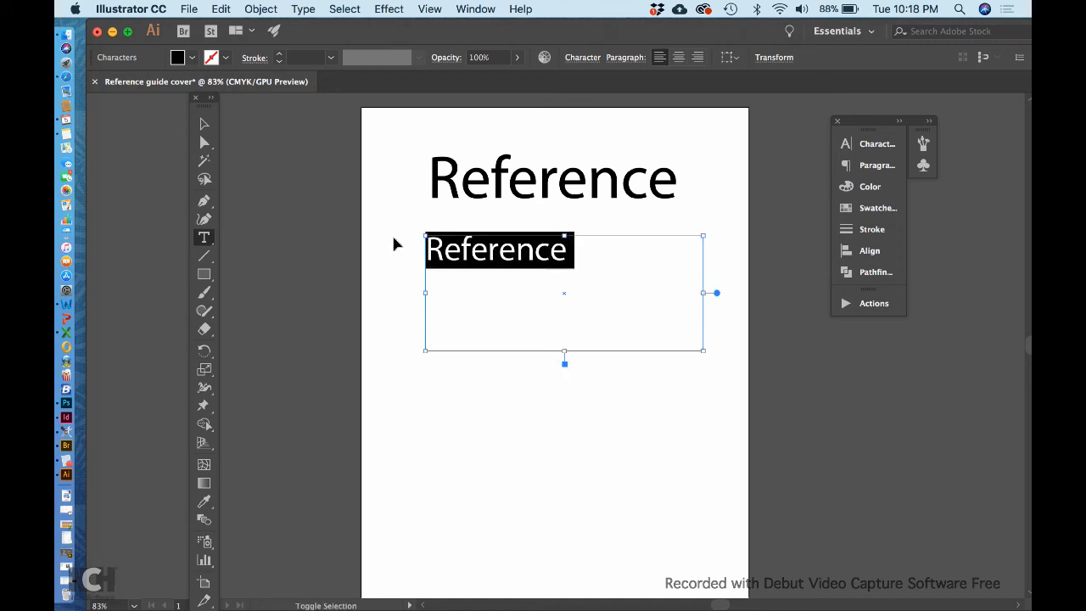
Step: Enlarge the second 'Reference' to match the title and move it about 2.07 in down
{"action": "key", "text": "super+shift+period"}
{"action": "key", "text": "super+shift+period"}
{"action": "key", "text": "super+shift+period"}
{"action": "key", "text": "super+shift+period"}
{"action": "key", "text": "super+shift+period"}
{"action": "key", "text": "super+shift+period"}
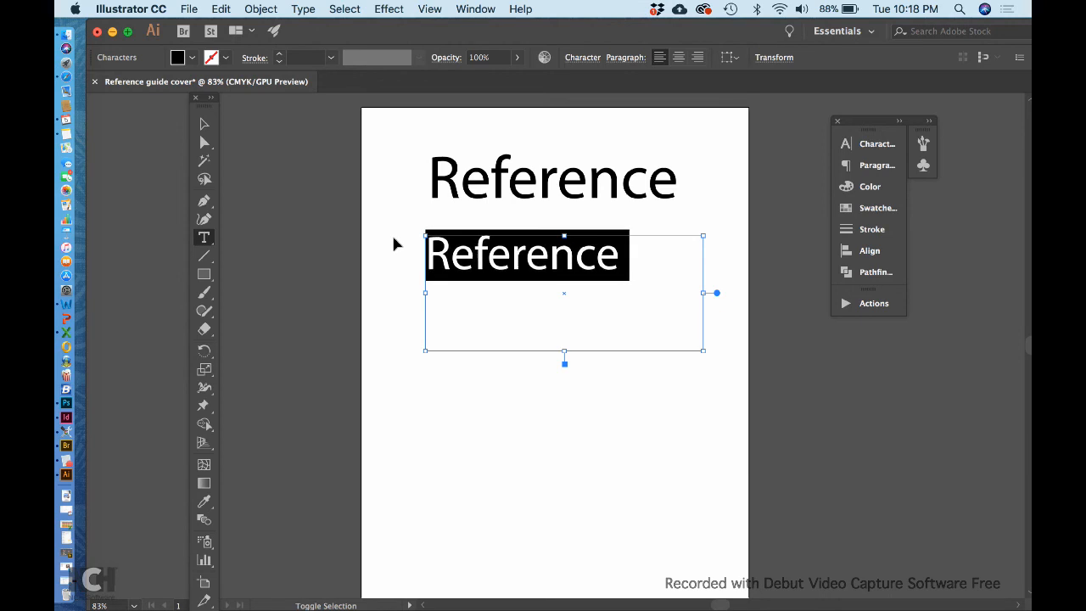
{"action": "key", "text": "super+shift+period"}
{"action": "key", "text": "super+shift+period"}
{"action": "key", "text": "super+shift+period"}
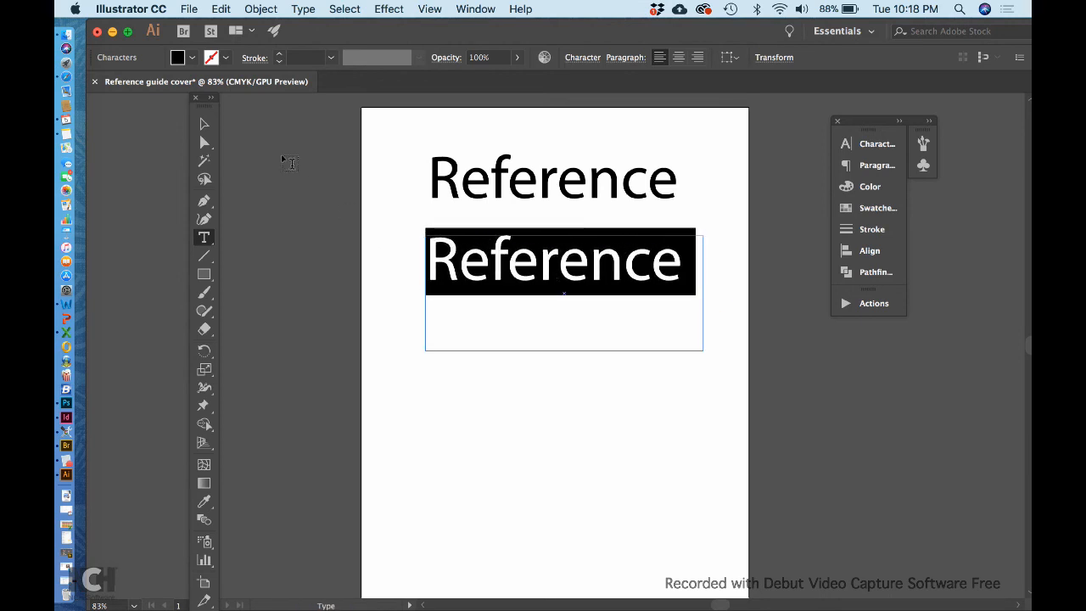
{"action": "left_click", "coordinate": [204, 124]}
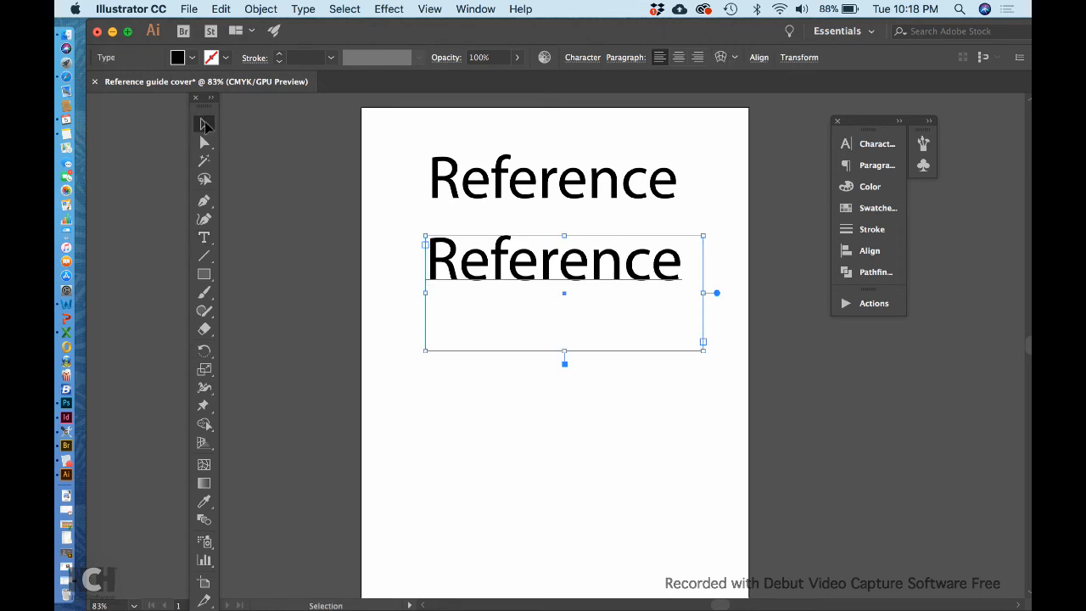
{"action": "left_click_drag", "start_coordinate": [567, 265], "coordinate": [566, 363]}
{"action": "left_click", "coordinate": [561, 279]}
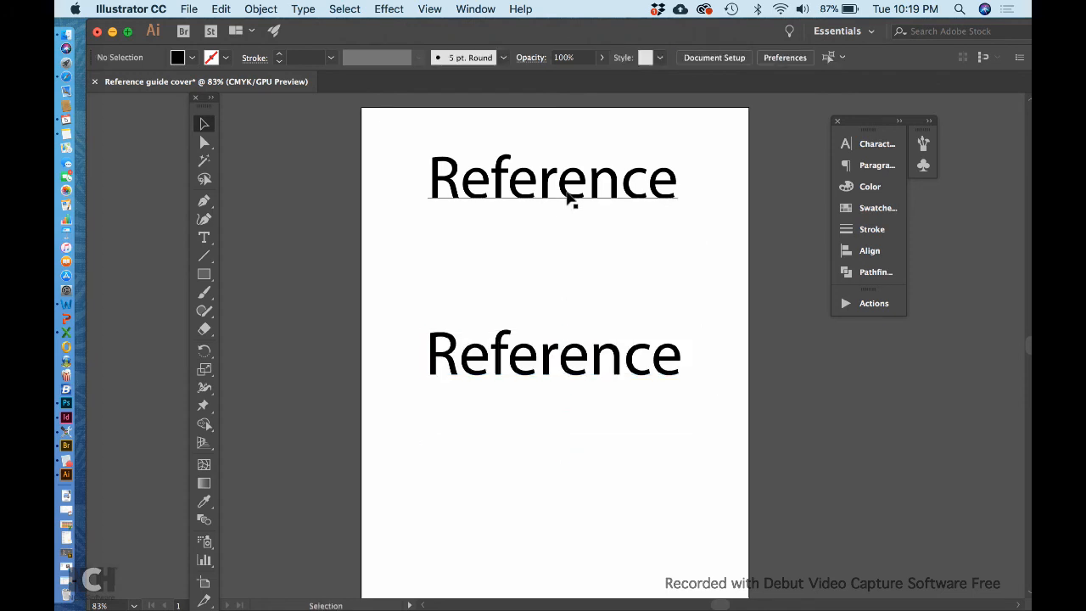
{"action": "left_click", "coordinate": [570, 201]}
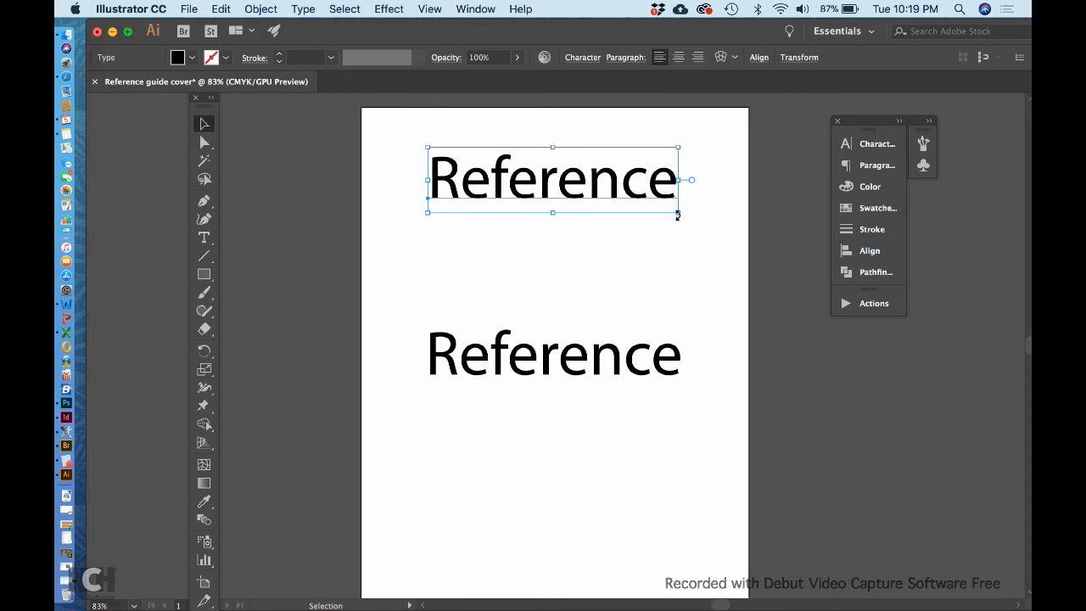
Step: Rotate the upper 'Reference' to 270° so it runs vertically, then move it right
{"action": "left_click_drag", "start_coordinate": [678, 215], "coordinate": [542, 253]}
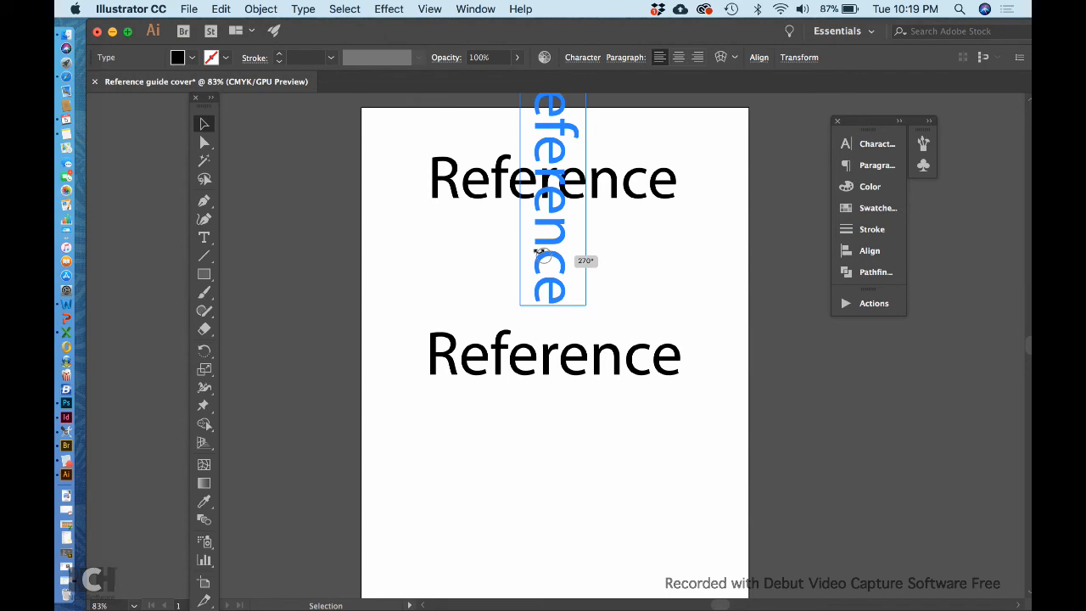
{"action": "left_click_drag", "start_coordinate": [541, 253], "coordinate": [541, 254]}
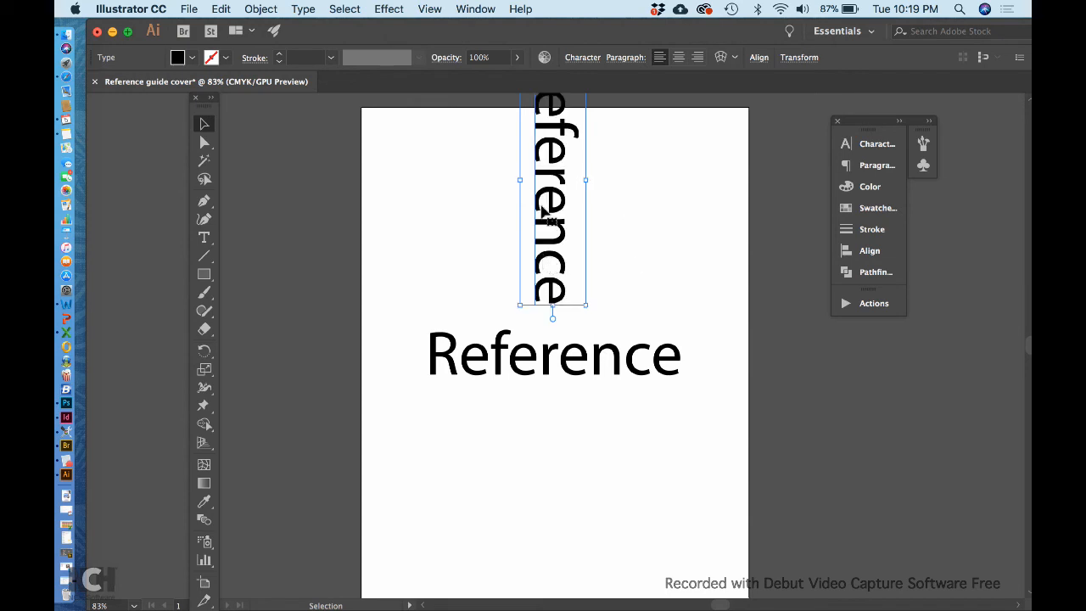
{"action": "left_click_drag", "start_coordinate": [563, 223], "coordinate": [635, 250]}
Step: Shift the lower 'Reference' frame slightly down and tilt it
{"action": "left_click", "coordinate": [564, 359]}
{"action": "left_click_drag", "start_coordinate": [565, 359], "coordinate": [563, 376]}
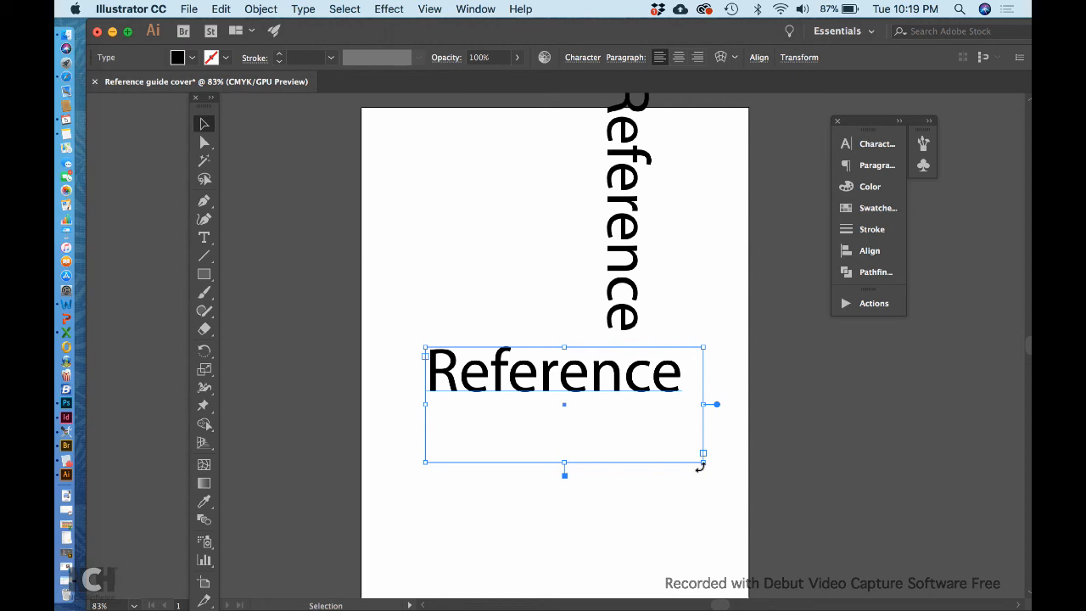
{"action": "left_click_drag", "start_coordinate": [703, 467], "coordinate": [556, 472]}
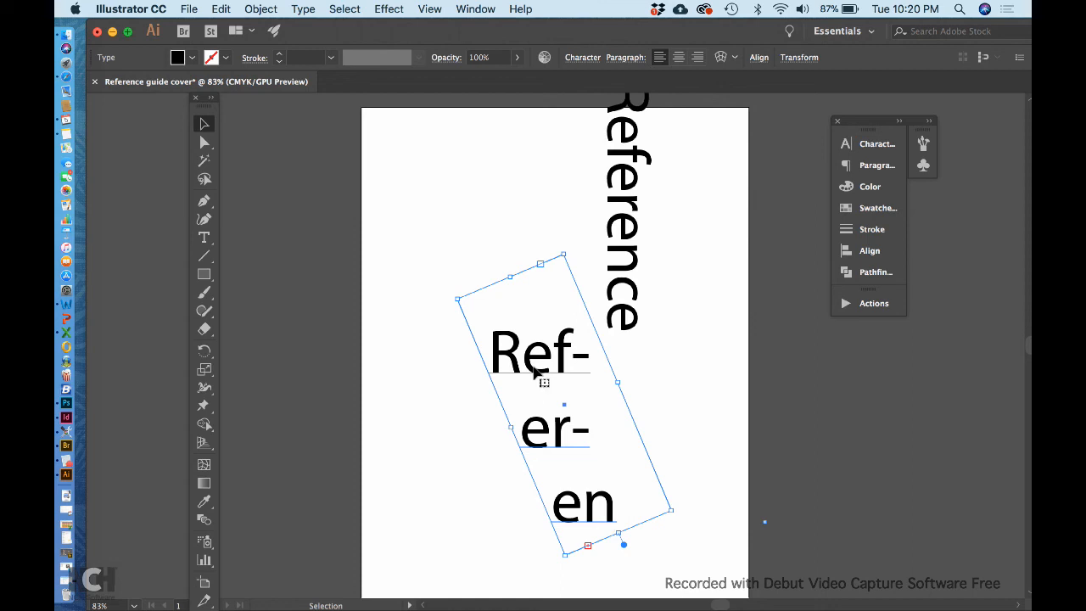
Step: Delete both the tilted and the vertical 'Reference' texts
{"action": "key", "text": "Delete"}
{"action": "left_click", "coordinate": [619, 292]}
{"action": "key", "text": "Delete"}
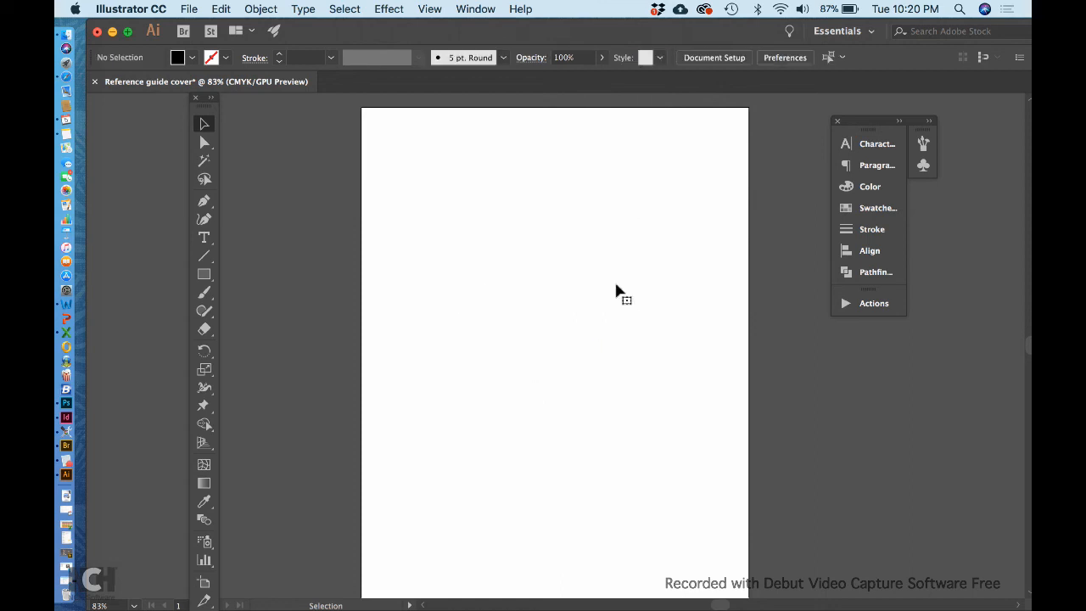
Step: Type a fresh 'Reference' line near the top of the page
{"action": "left_click", "coordinate": [205, 237]}
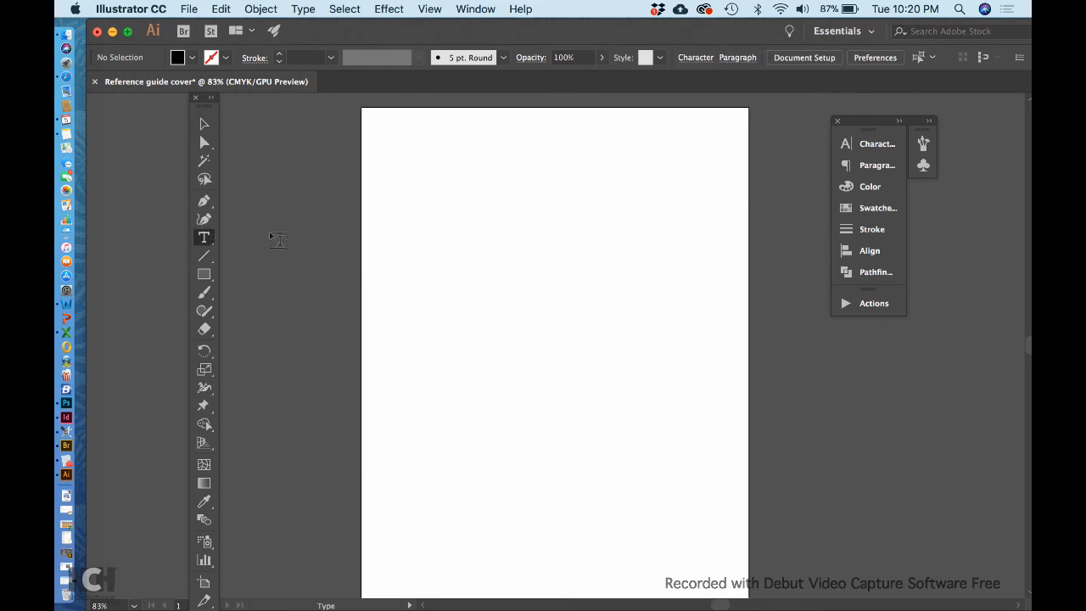
{"action": "left_click", "coordinate": [437, 197]}
{"action": "type", "text": "Re"}
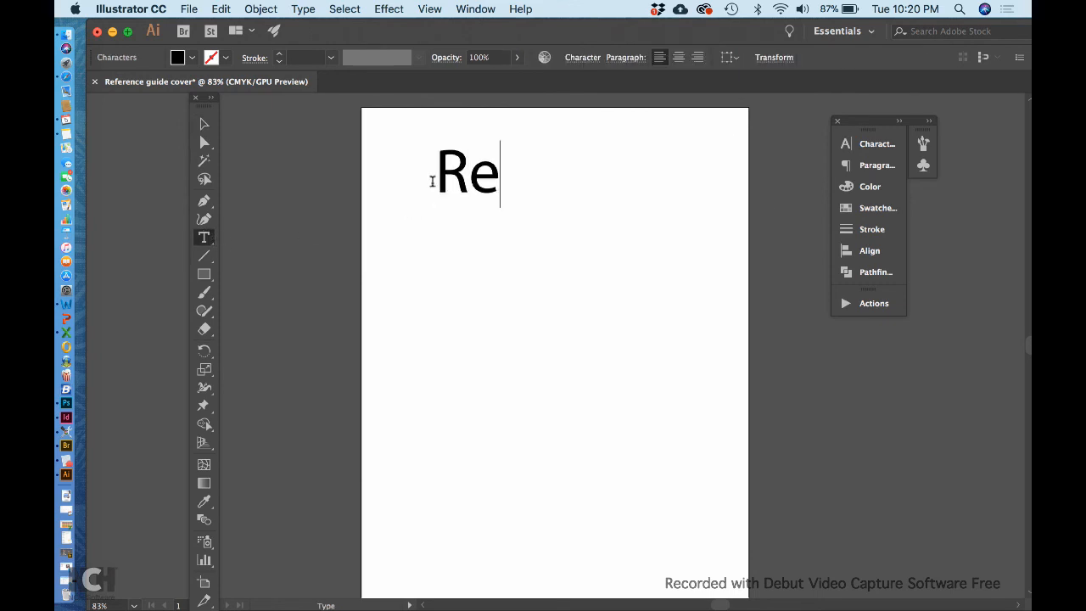
{"action": "type", "text": "ference"}
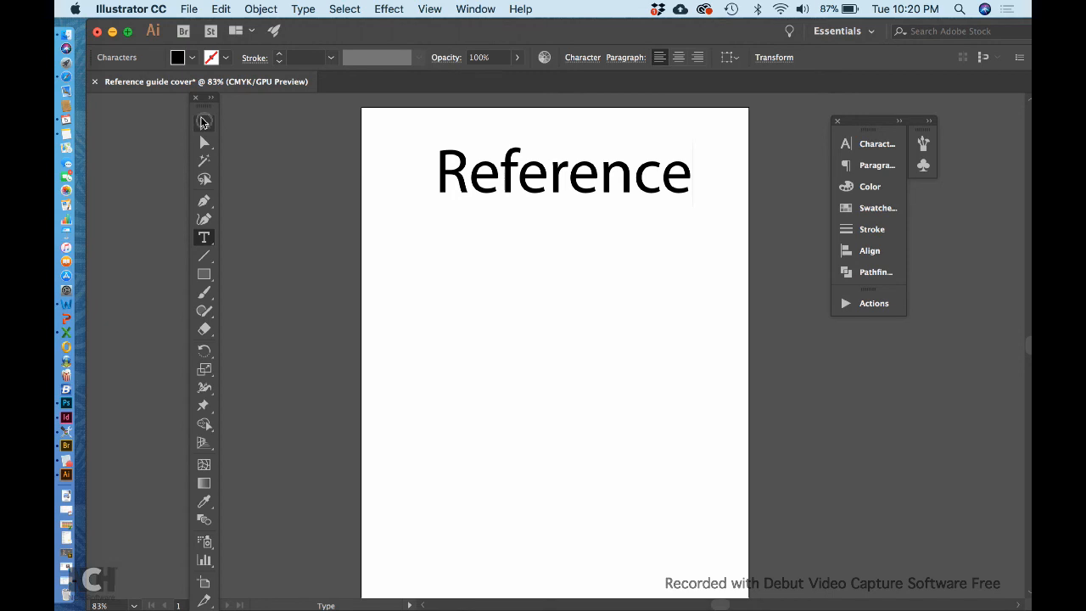
Step: Move 'Reference' up and left and scale it slightly smaller
{"action": "left_click", "coordinate": [204, 123]}
{"action": "left_click_drag", "start_coordinate": [552, 194], "coordinate": [545, 167]}
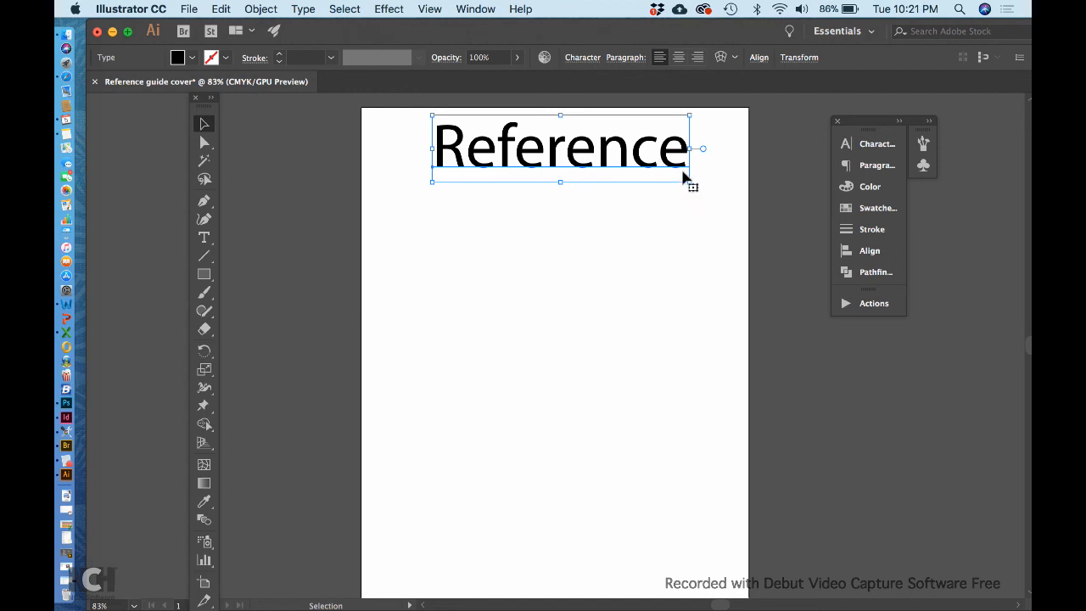
{"action": "left_click_drag", "start_coordinate": [690, 180], "coordinate": [650, 168]}
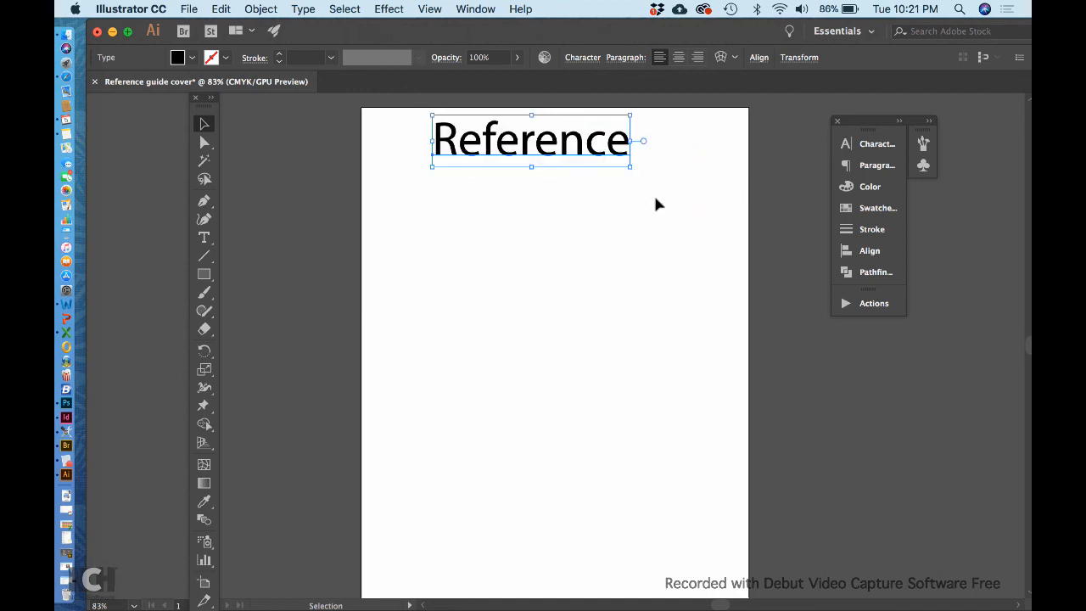
{"action": "left_click", "coordinate": [627, 226]}
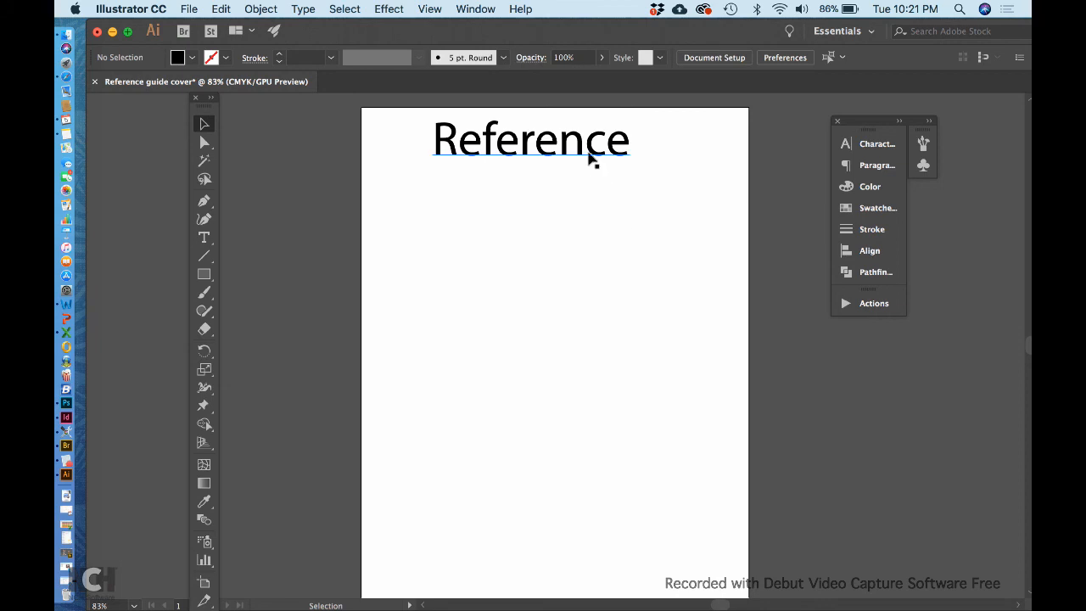
Step: Copy and paste 'Reference', then delete the pasted duplicate
{"action": "left_click", "coordinate": [592, 159]}
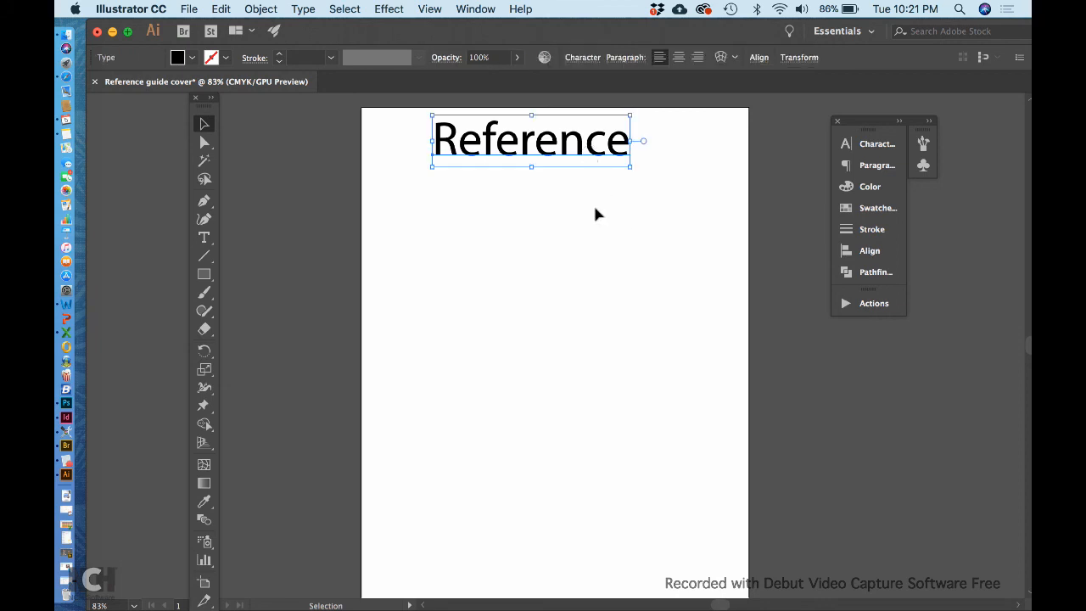
{"action": "key", "text": "a"}
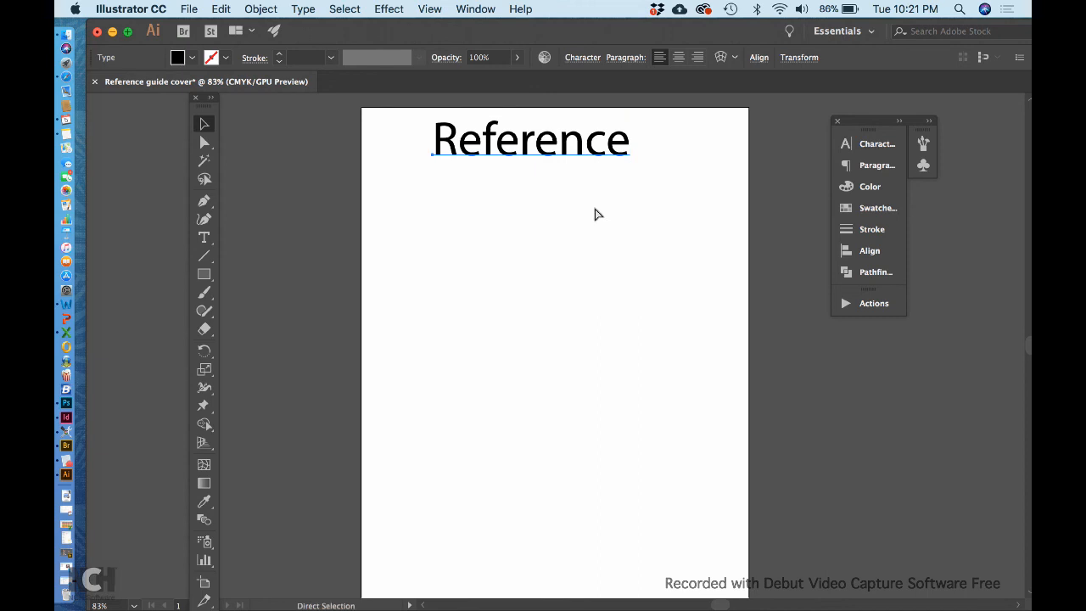
{"action": "key", "text": "ctrl+v"}
{"action": "key", "text": "v"}
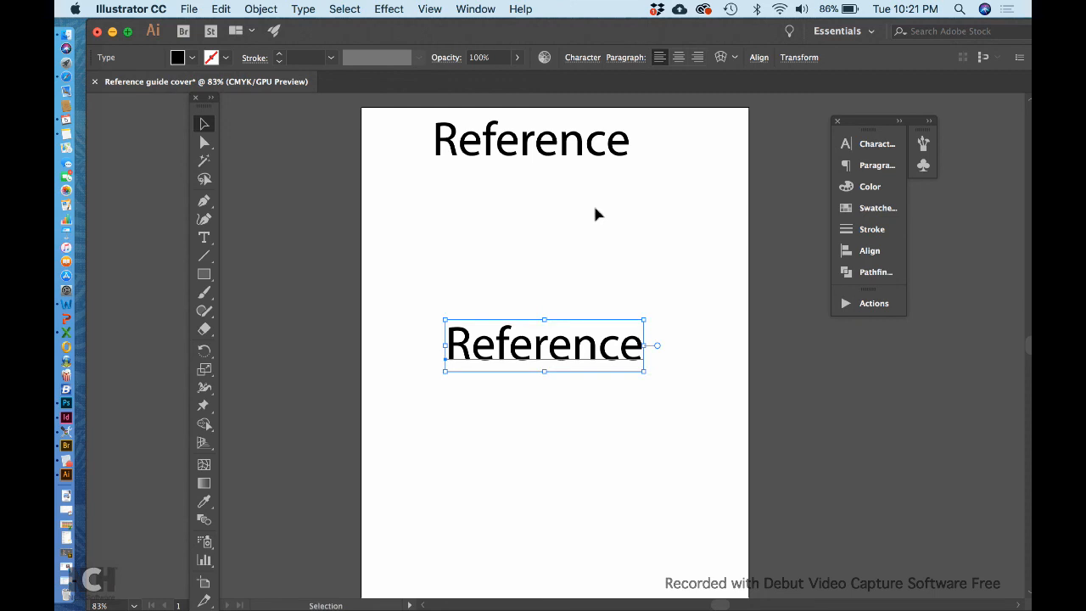
{"action": "key", "text": "Delete"}
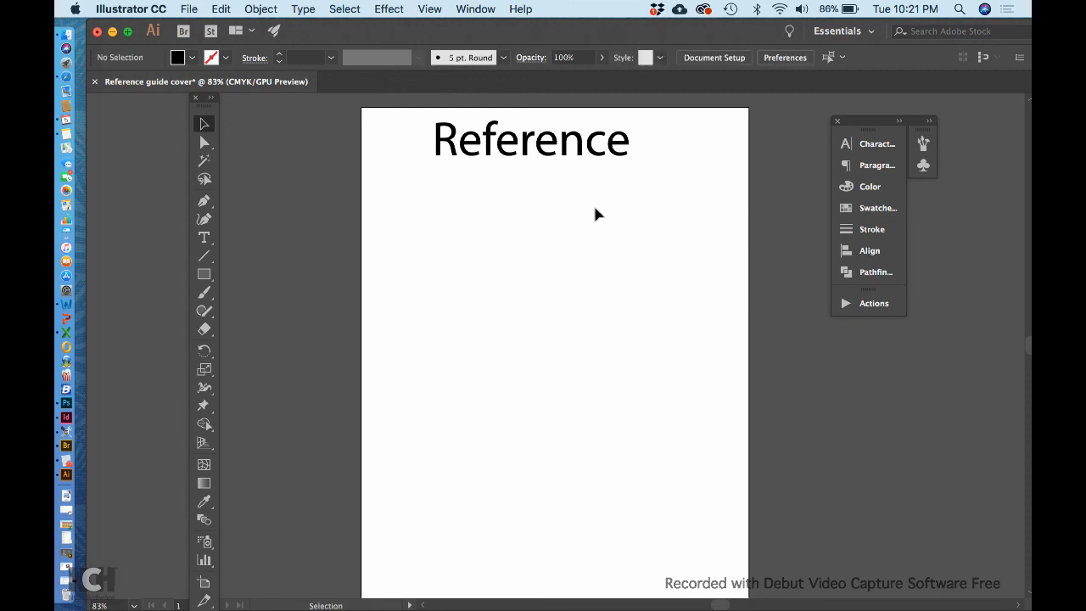
{"action": "left_click", "coordinate": [545, 154]}
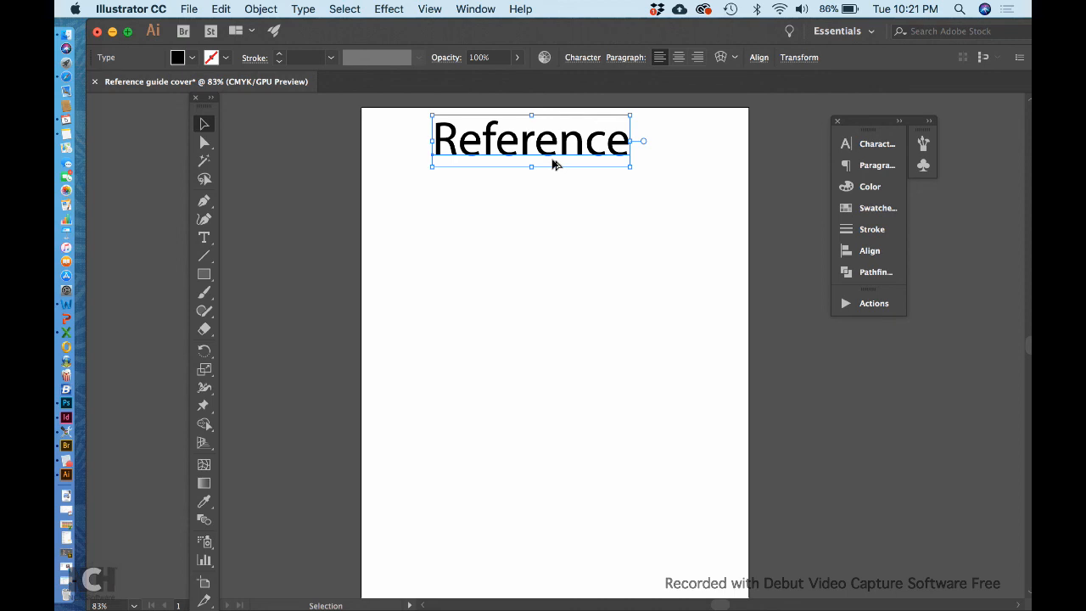
Step: Copy the 'Reference' line downward, then repeat the transform to build ten evenly spaced copies
{"action": "left_click", "coordinate": [553, 164]}
{"action": "left_click_drag", "start_coordinate": [553, 164], "coordinate": [556, 215]}
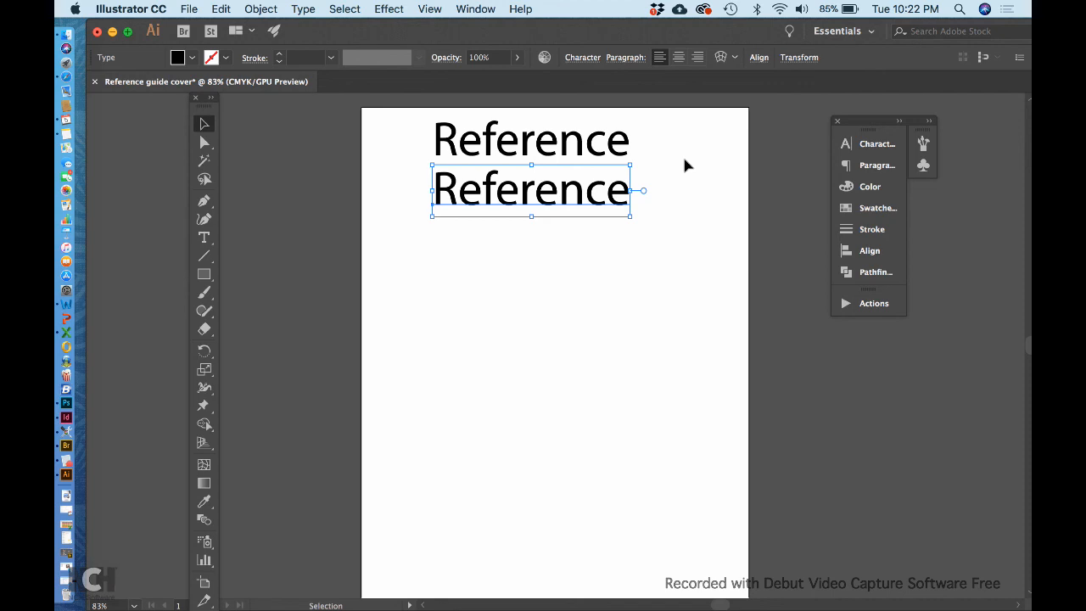
{"action": "key", "text": "super+d"}
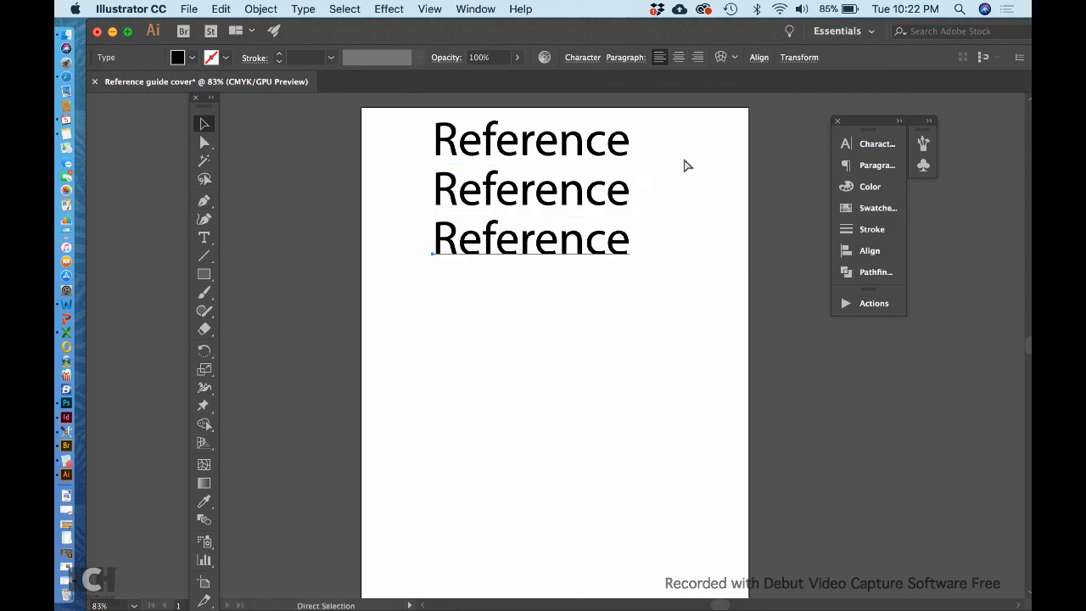
{"action": "key", "text": "super+d"}
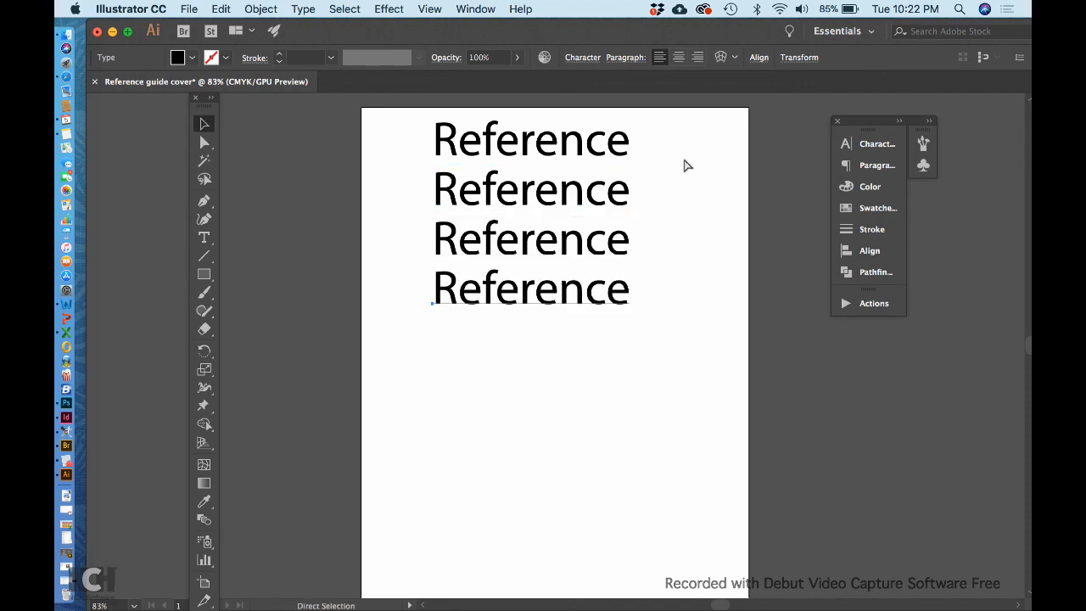
{"action": "key", "text": "super+d"}
{"action": "key", "text": "super+d"}
{"action": "key", "text": "super+d"}
{"action": "key", "text": "super+d"}
{"action": "key", "text": "super+d"}
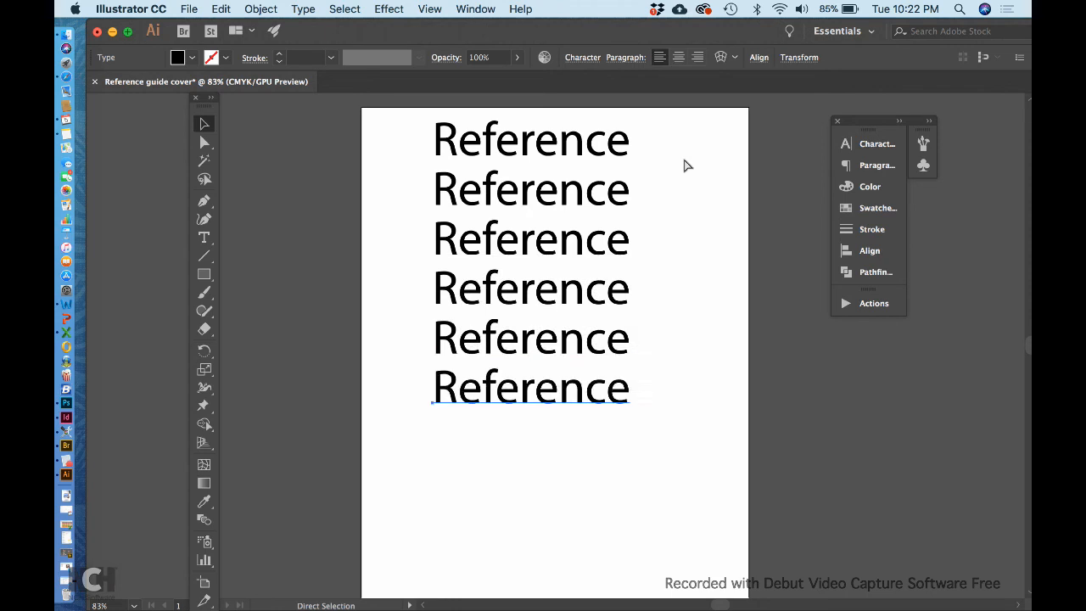
{"action": "key", "text": "super+d"}
{"action": "key", "text": "v"}
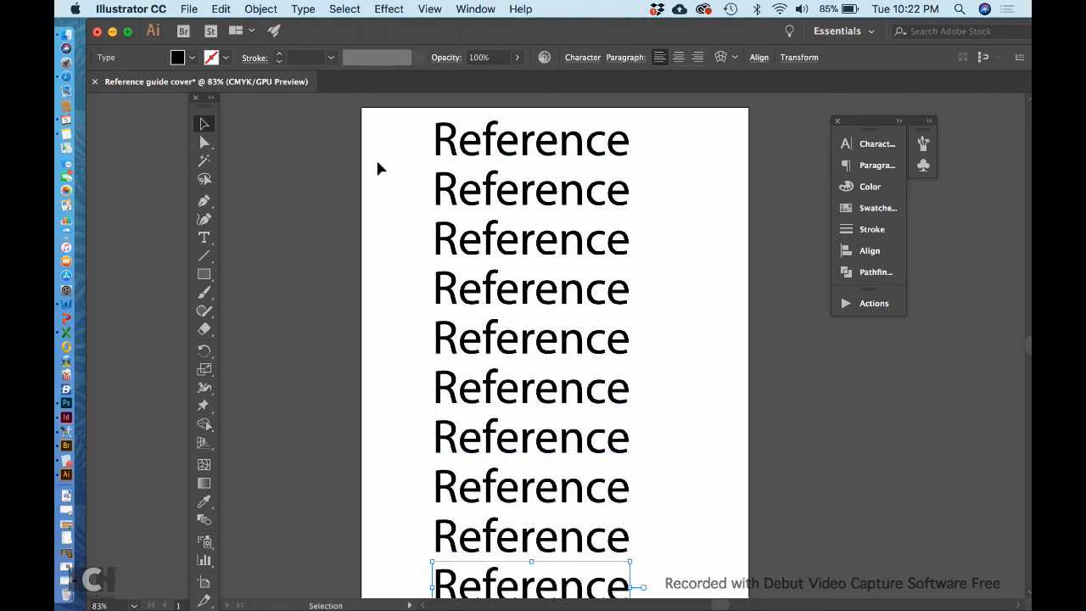
Step: Retype lines two through five as Guide, Graphic, Design and Principles
{"action": "left_click", "coordinate": [203, 239]}
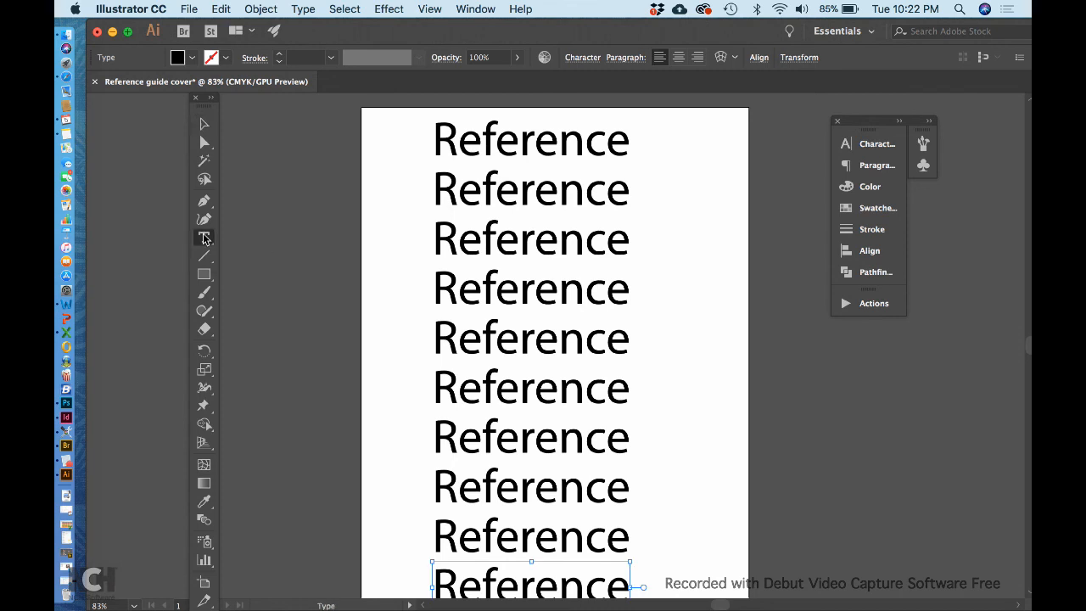
{"action": "double_click", "coordinate": [506, 178]}
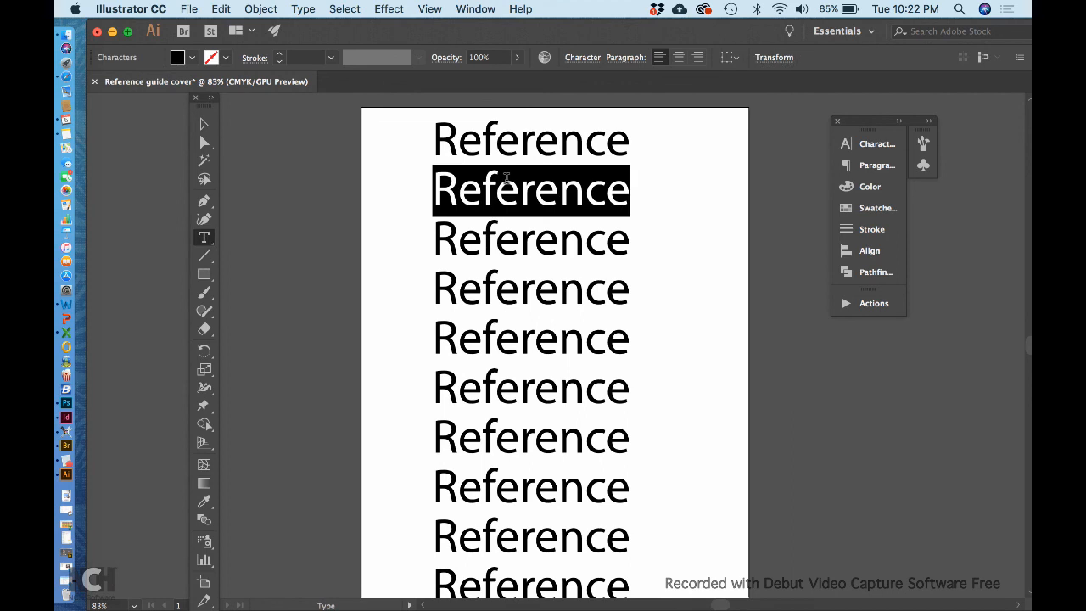
{"action": "type", "text": "Guide"}
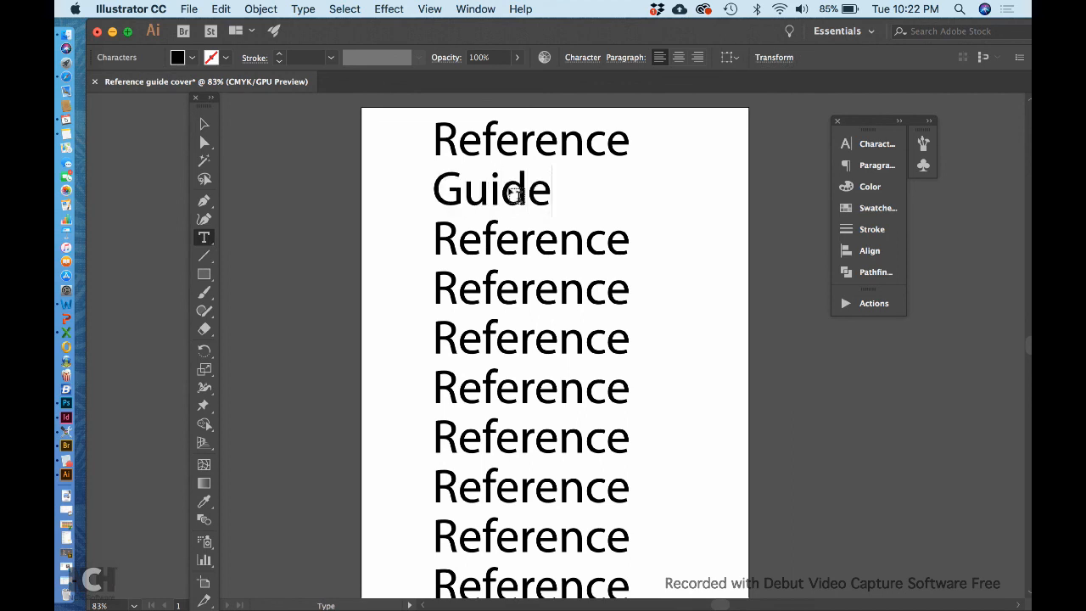
{"action": "double_click", "coordinate": [490, 228]}
{"action": "type", "text": "Graphic"}
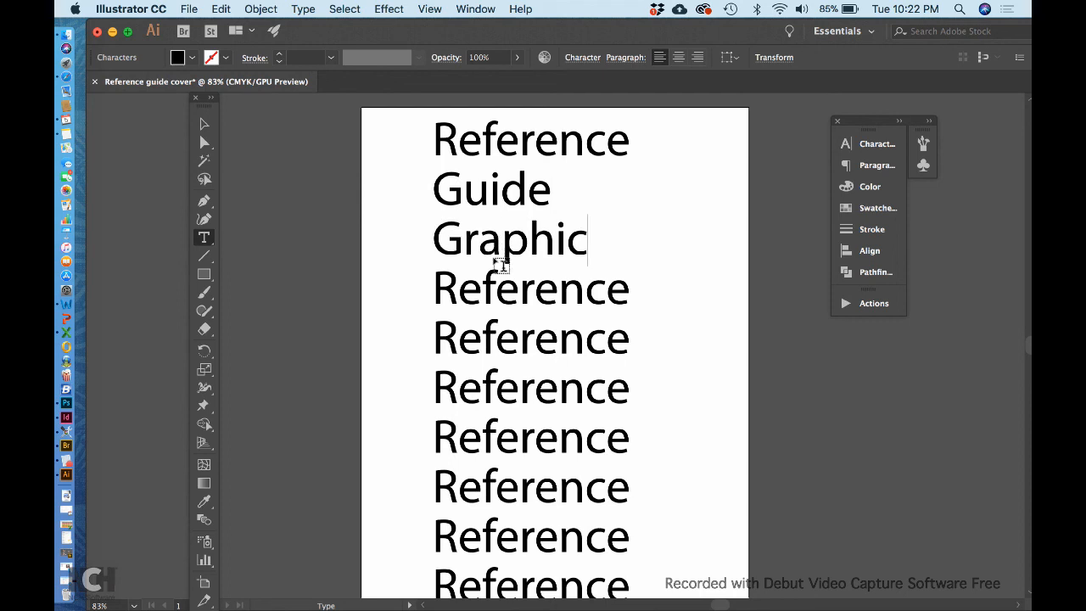
{"action": "double_click", "coordinate": [486, 273]}
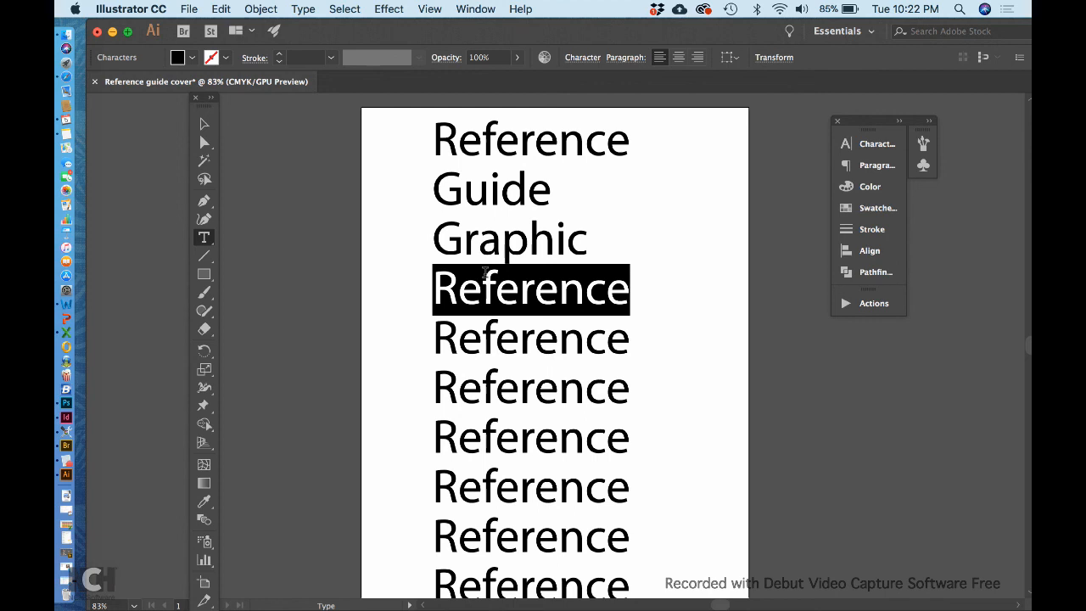
{"action": "type", "text": "Design"}
{"action": "double_click", "coordinate": [475, 337]}
{"action": "type", "text": "Prinic"}
{"action": "key", "text": "BackSpace"}
{"action": "key", "text": "BackSpace"}
{"action": "type", "text": "ciples"}
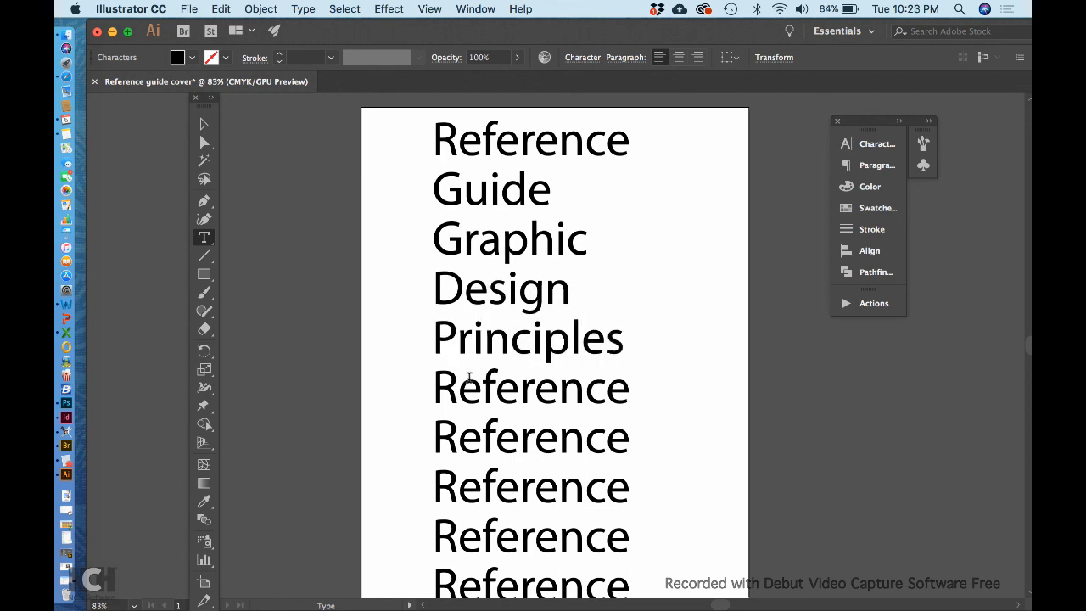
Step: Retype the next three lines as Contrast, repetition and alignment
{"action": "double_click", "coordinate": [468, 377]}
{"action": "type", "text": "Contrast"}
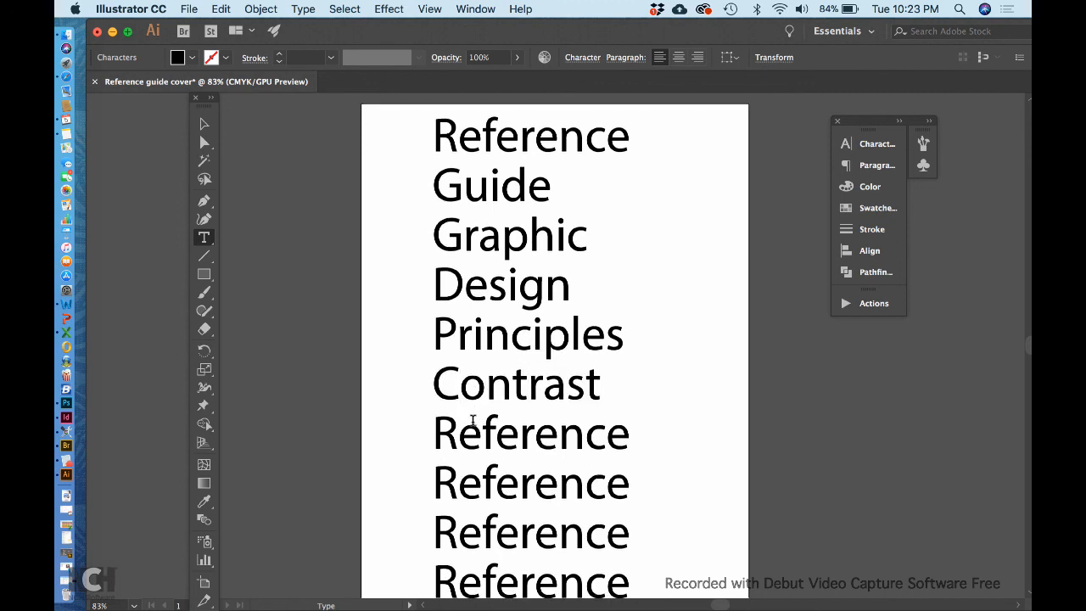
{"action": "double_click", "coordinate": [473, 419]}
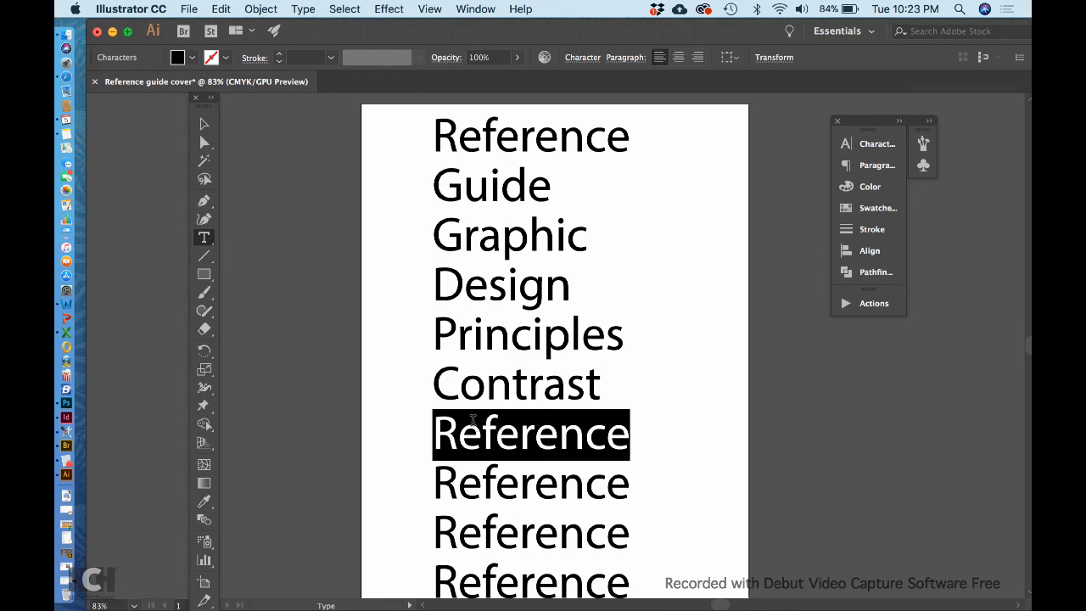
{"action": "type", "text": "repe"}
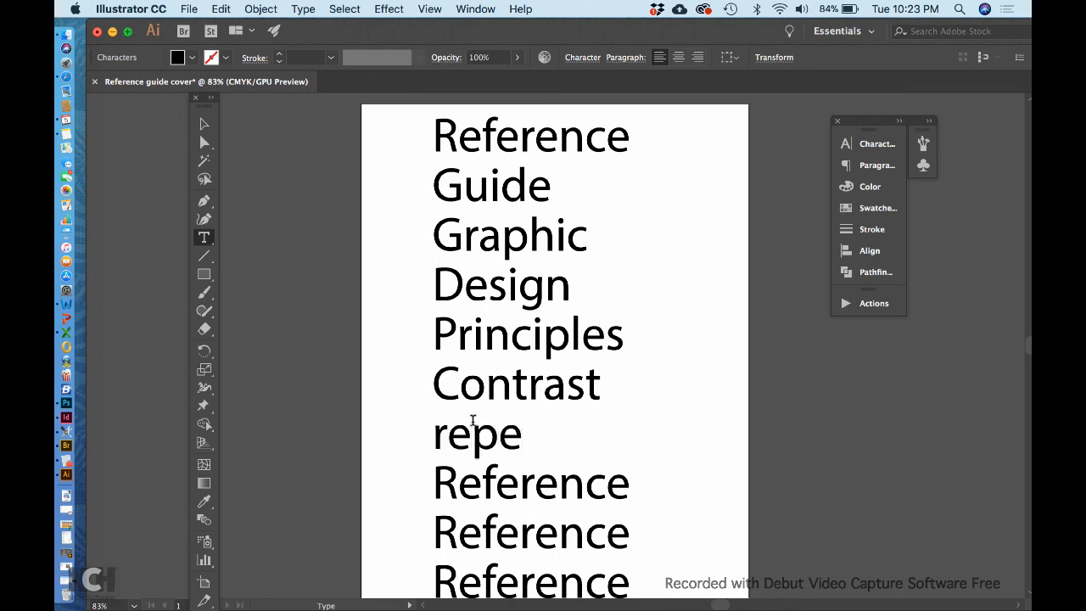
{"action": "type", "text": "tition"}
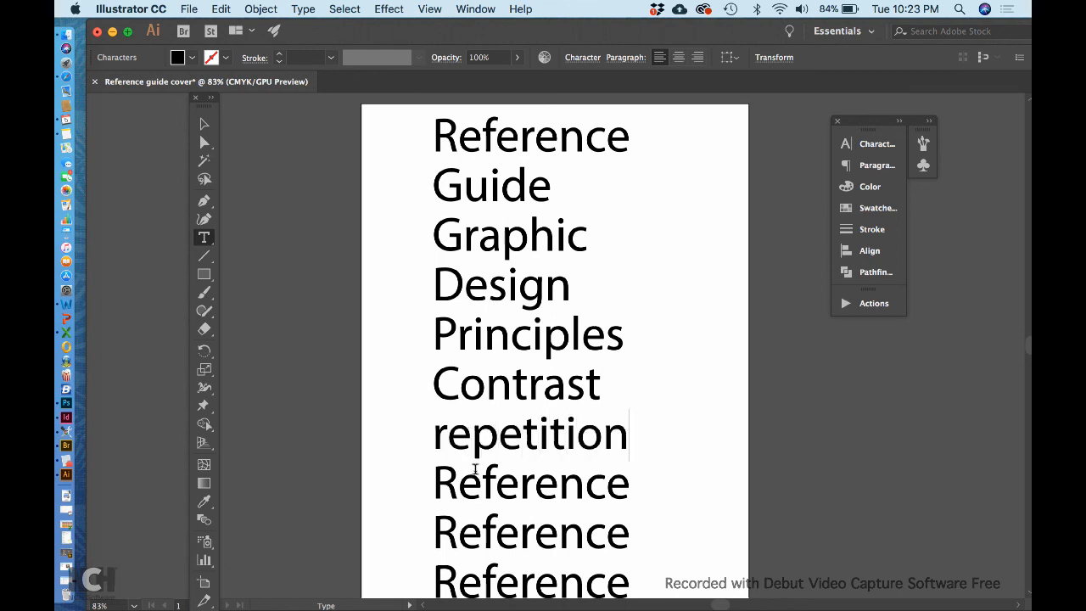
{"action": "double_click", "coordinate": [519, 469]}
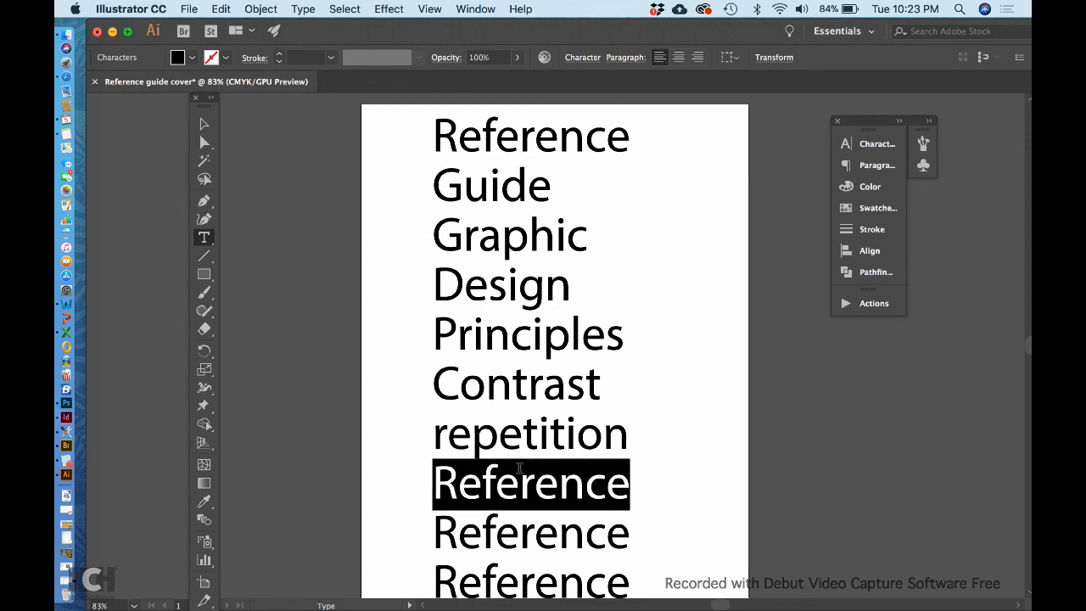
{"action": "type", "text": "a"}
{"action": "type", "text": "gn"}
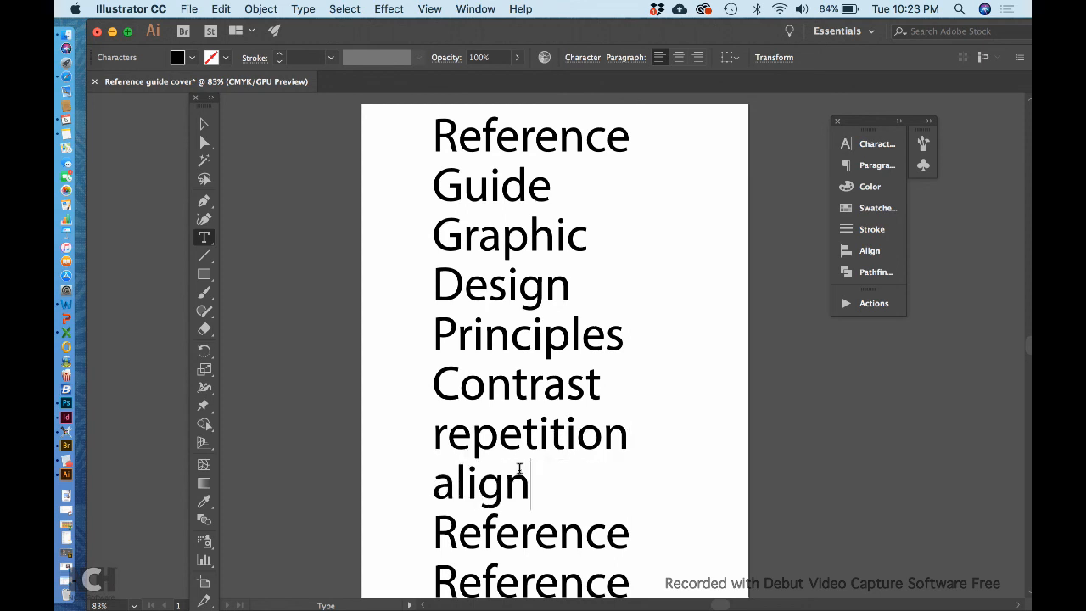
{"action": "type", "text": "ment"}
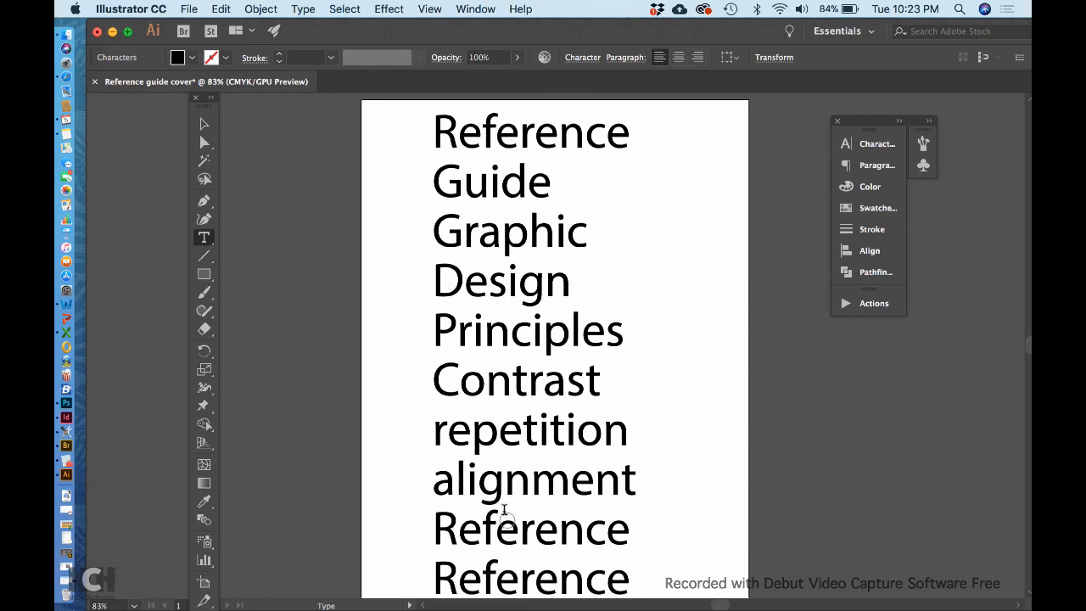
Step: Retype the last two lines as Proximity and MKT1150 and finish text editing
{"action": "double_click", "coordinate": [504, 528]}
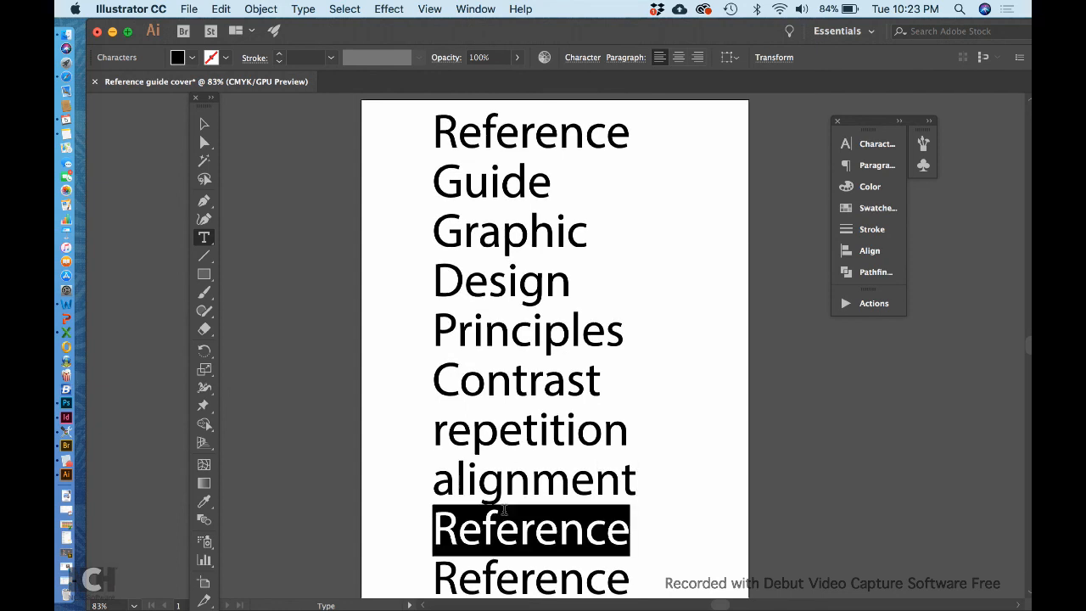
{"action": "type", "text": "Prox"}
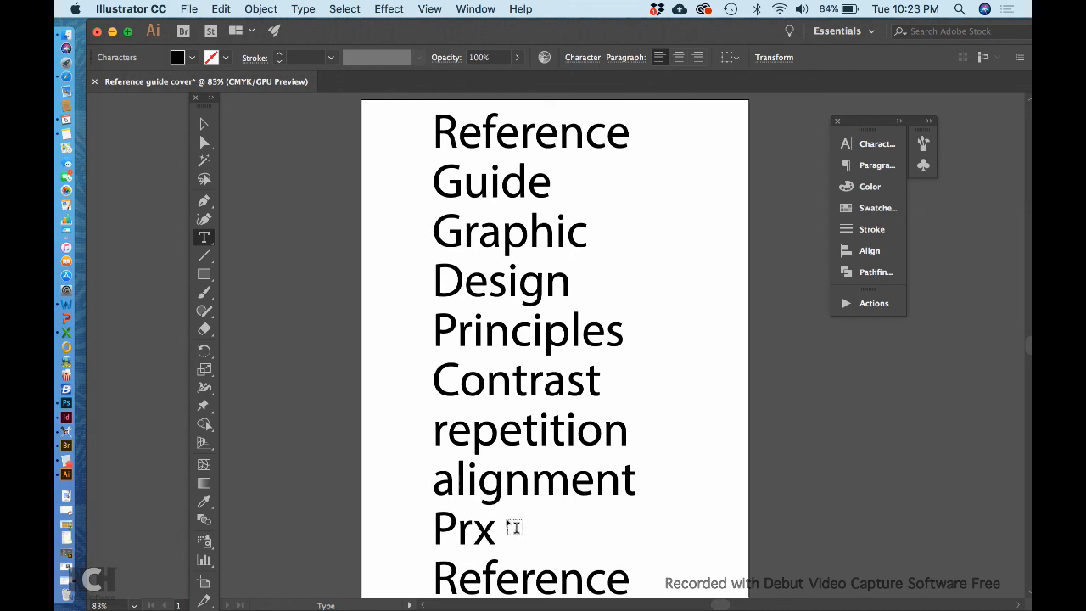
{"action": "type", "text": "imity"}
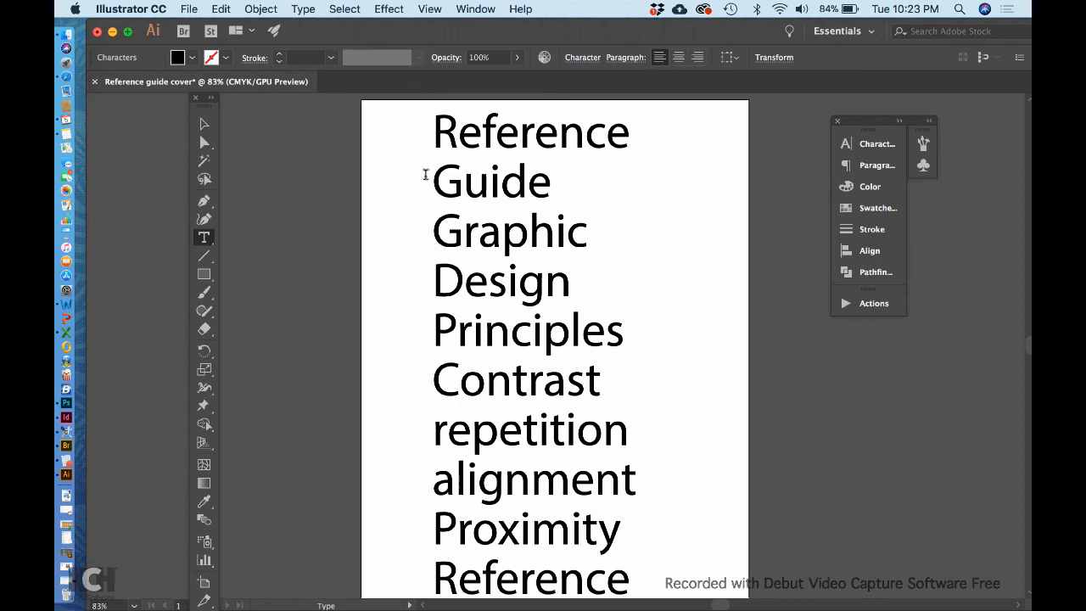
{"action": "scroll", "coordinate": [500, 381], "scroll_direction": "down", "scroll_amount": 3}
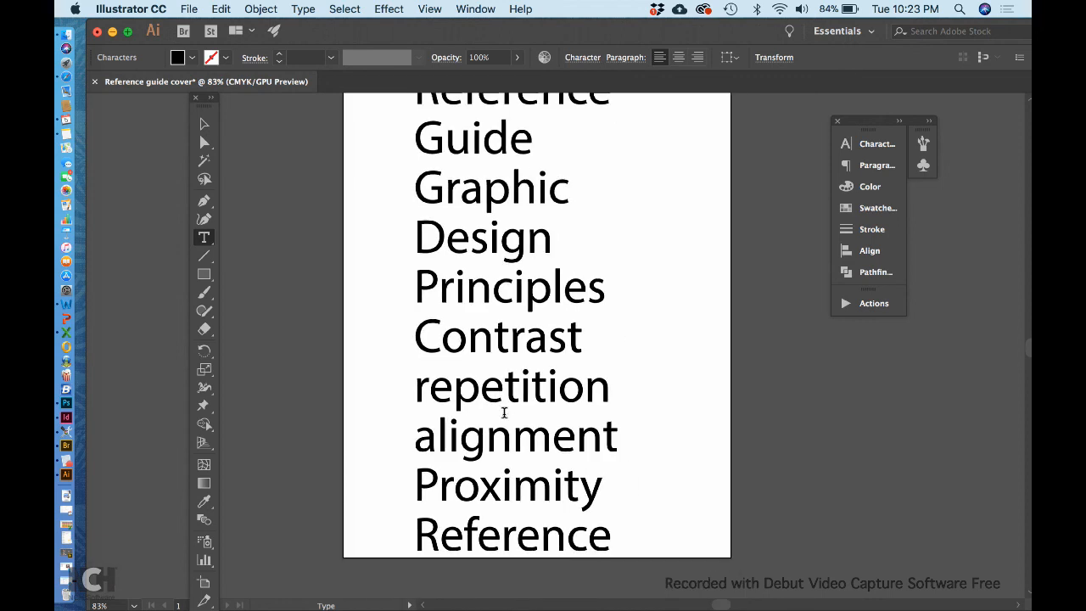
{"action": "double_click", "coordinate": [513, 532]}
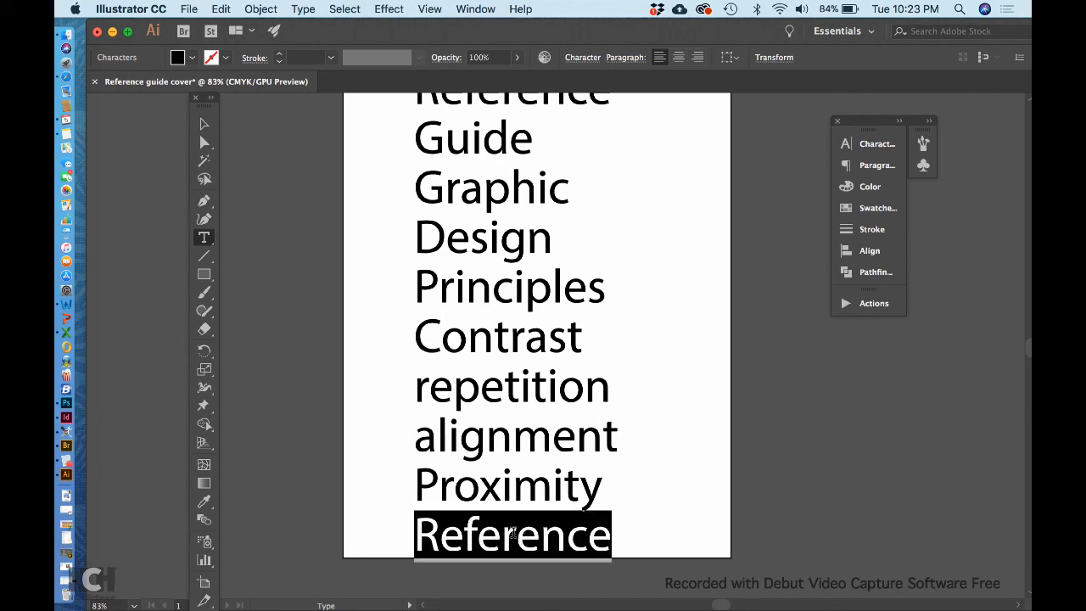
{"action": "type", "text": "MKT"}
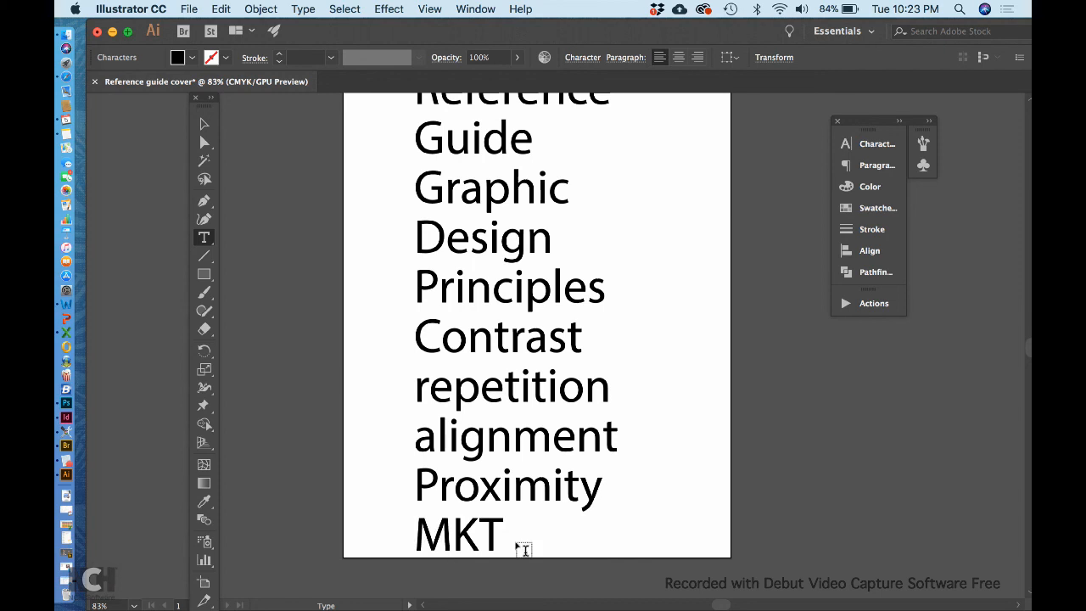
{"action": "type", "text": "1150"}
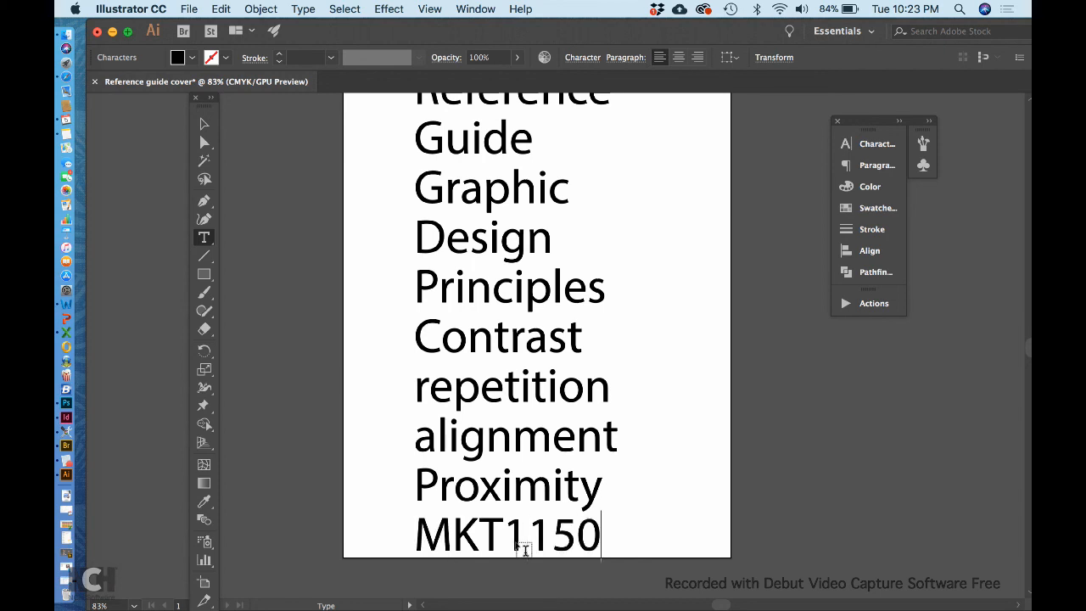
{"action": "scroll", "coordinate": [602, 426], "scroll_direction": "up", "scroll_amount": 3}
{"action": "scroll", "coordinate": [600, 420], "scroll_direction": "down", "scroll_amount": 4}
{"action": "key", "text": "Escape"}
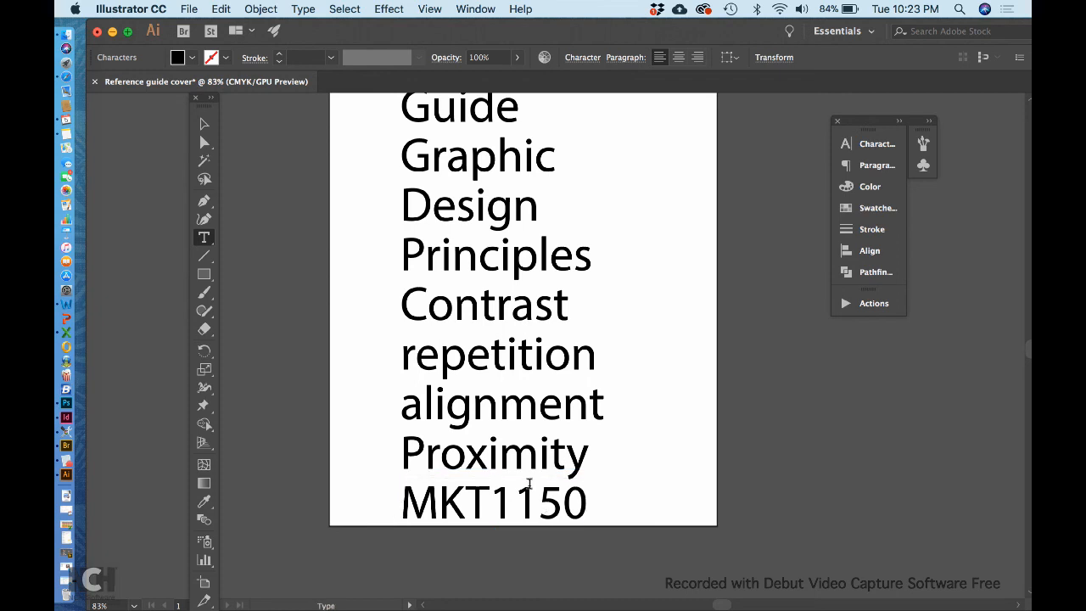
Step: Duplicate MKT1150 just below itself and change the copy to 2017
{"action": "left_click", "coordinate": [204, 124]}
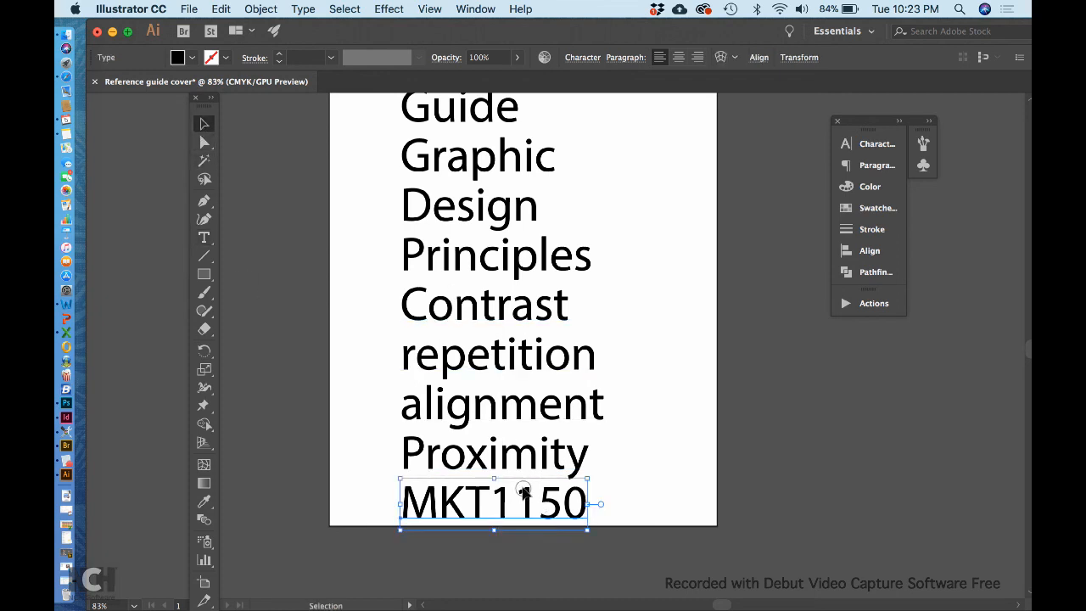
{"action": "left_click_drag", "start_coordinate": [524, 490], "coordinate": [524, 547]}
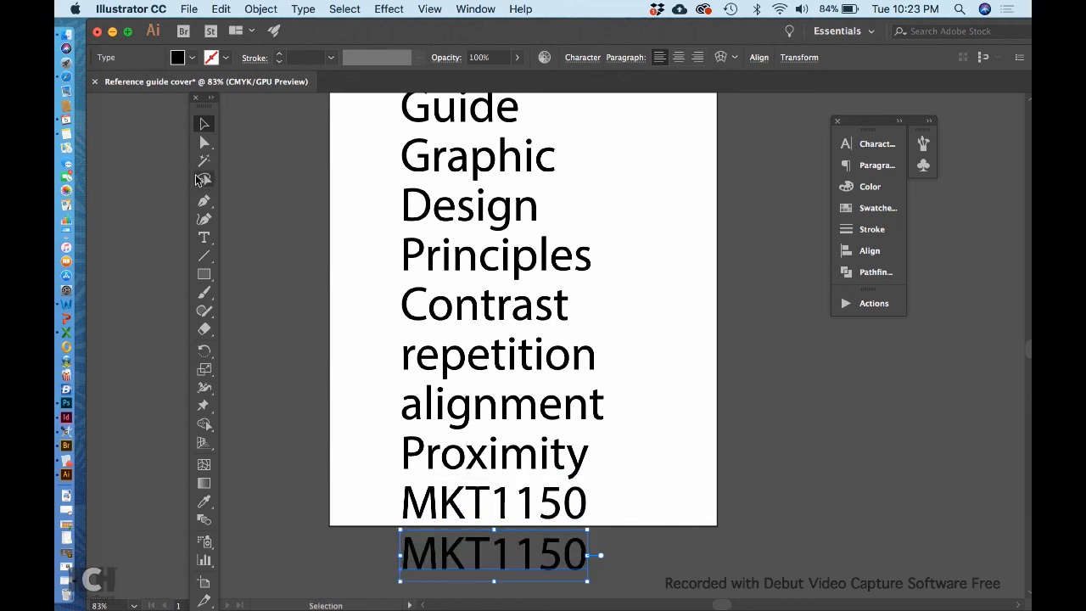
{"action": "left_click", "coordinate": [204, 237]}
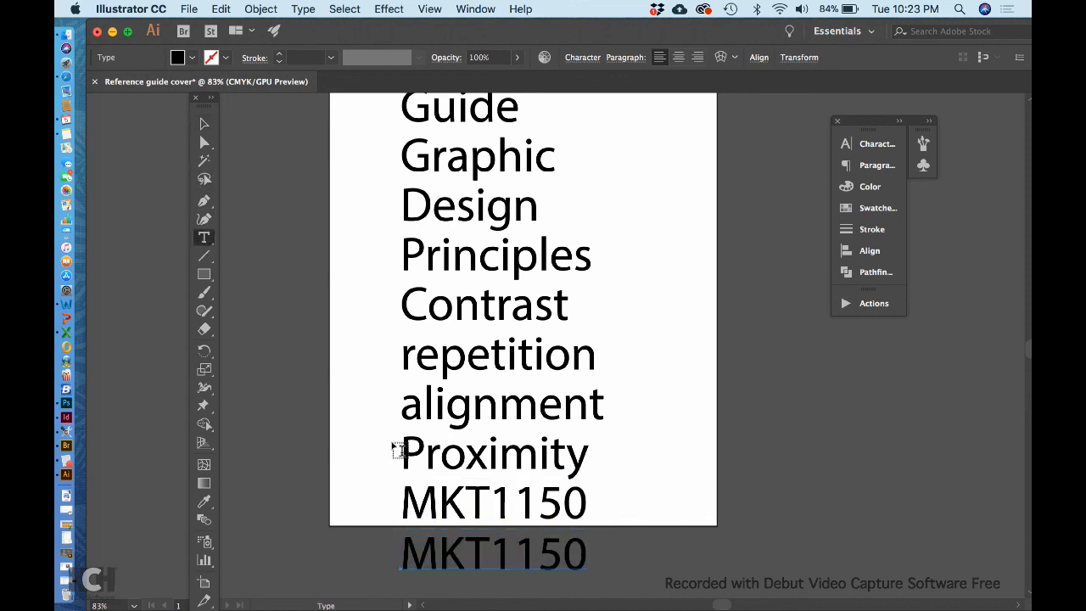
{"action": "double_click", "coordinate": [450, 540]}
{"action": "type", "text": "2017"}
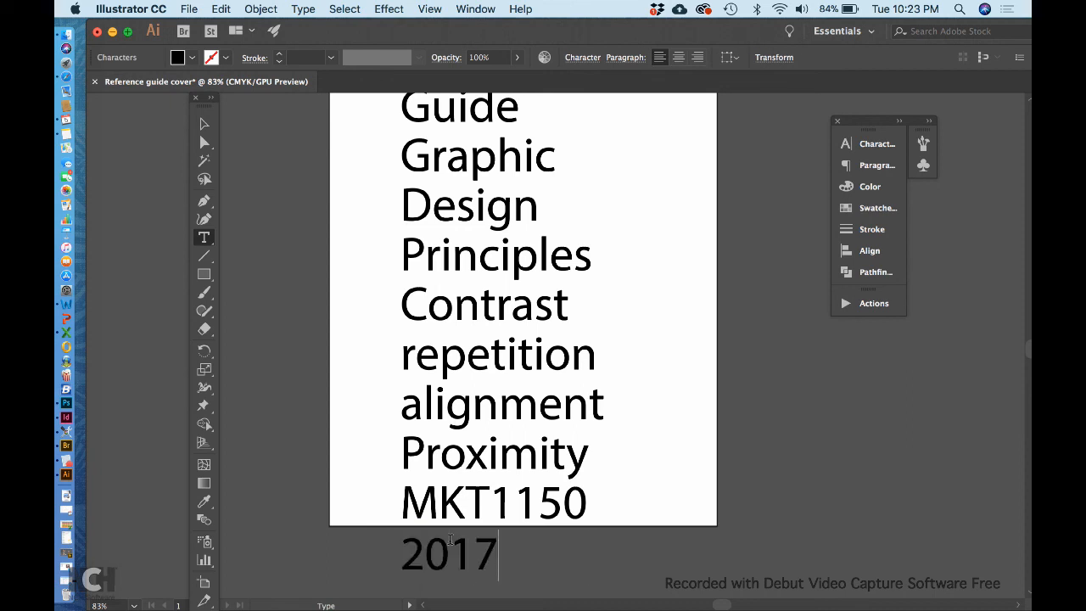
Step: Copy the Reference and Guide words to the top right of the page
{"action": "left_click", "coordinate": [201, 124]}
{"action": "scroll", "coordinate": [569, 323], "scroll_direction": "up", "scroll_amount": 2}
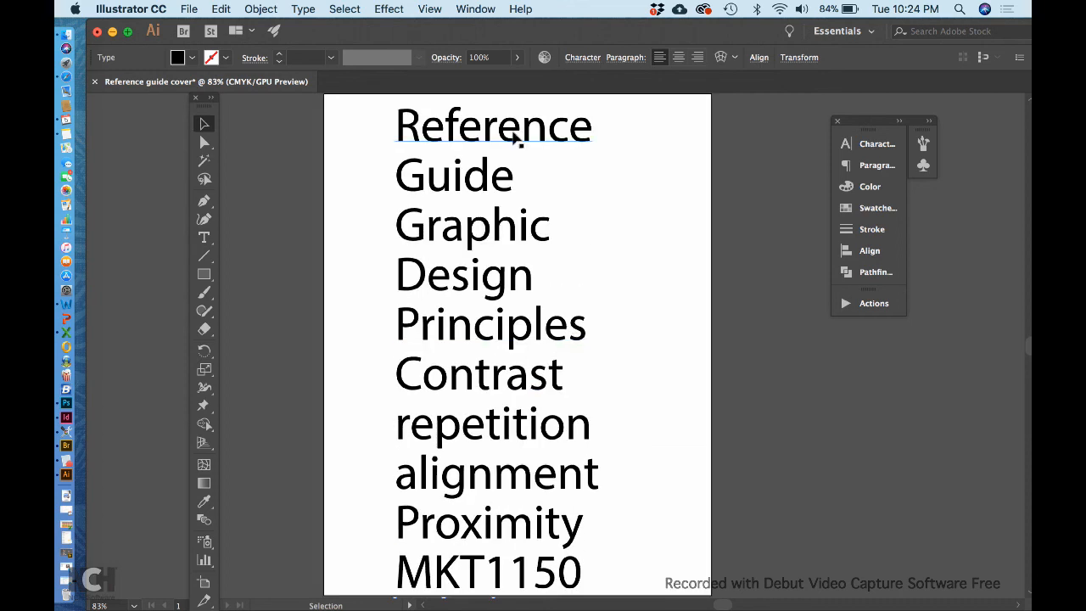
{"action": "left_click_drag", "start_coordinate": [512, 138], "coordinate": [729, 135]}
{"action": "left_click", "coordinate": [484, 177]}
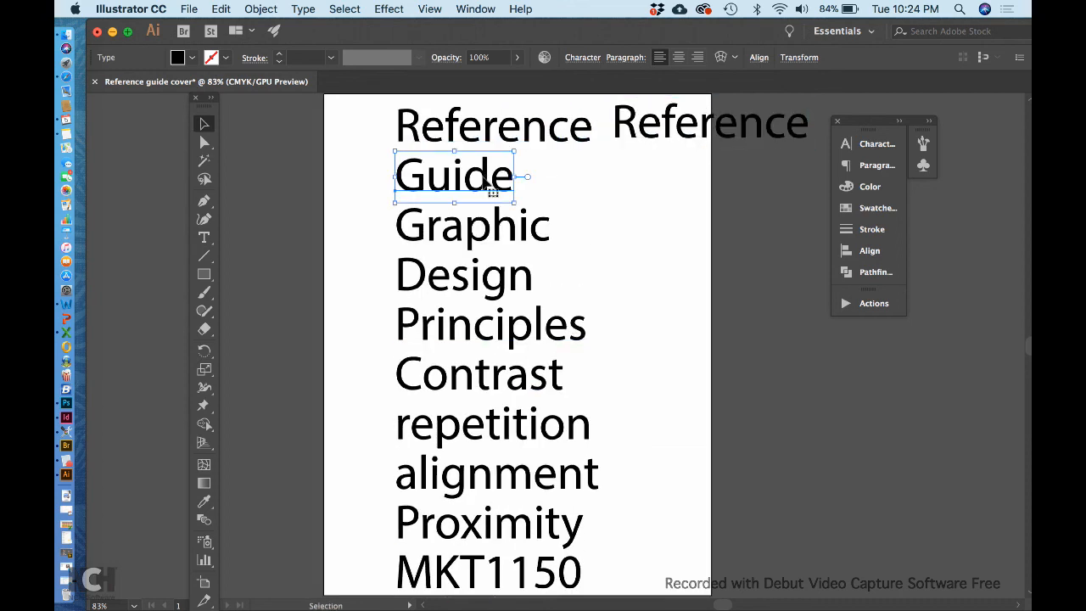
{"action": "left_click_drag", "start_coordinate": [486, 177], "coordinate": [701, 186]}
Step: Retype the two copied words as the author's first and last name
{"action": "left_click", "coordinate": [204, 237]}
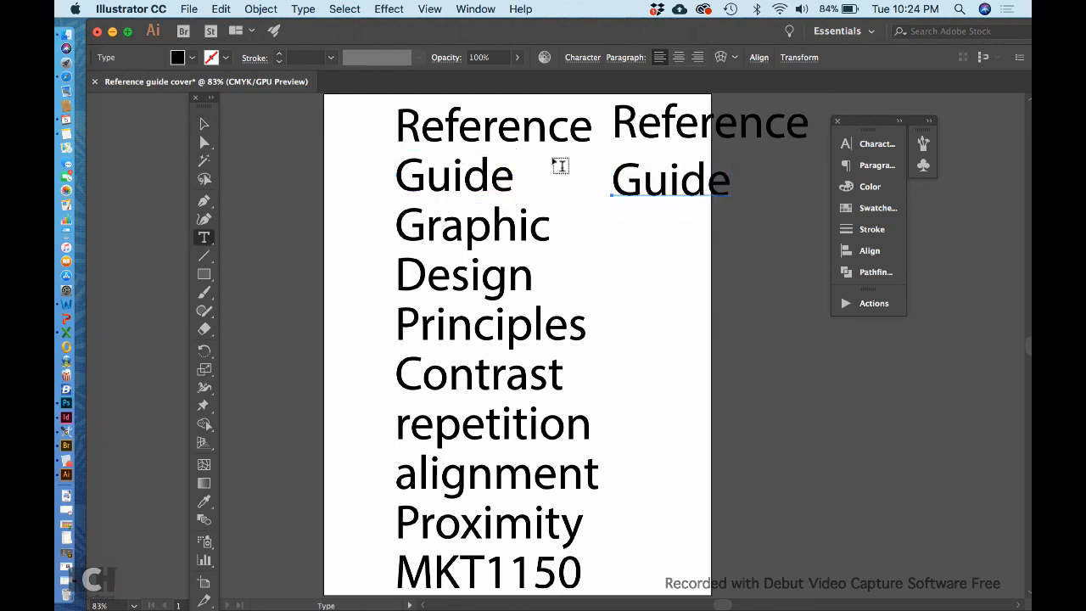
{"action": "double_click", "coordinate": [646, 112]}
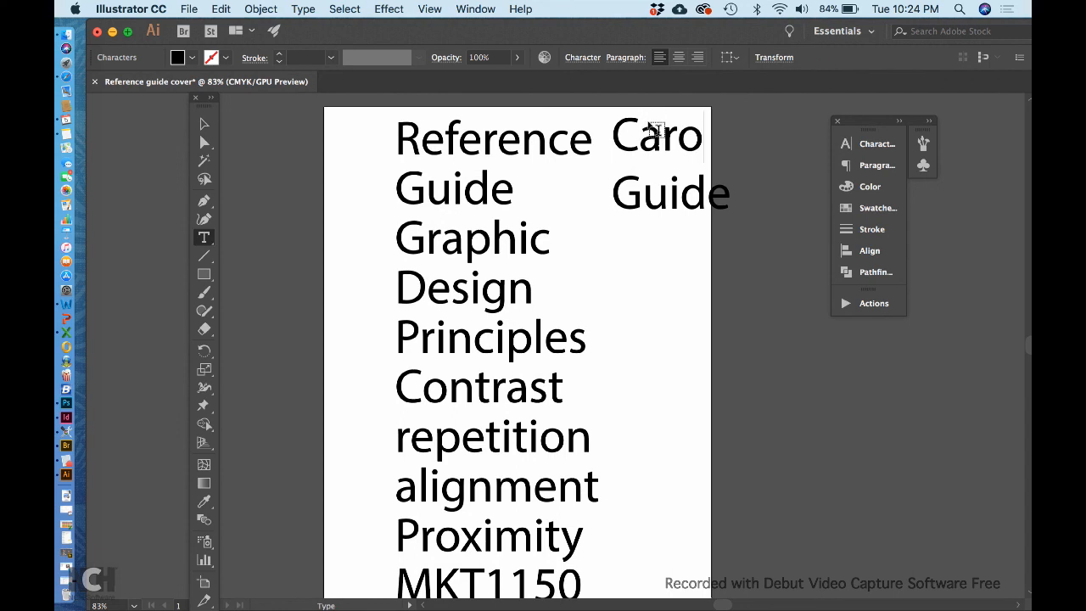
{"action": "double_click", "coordinate": [659, 185]}
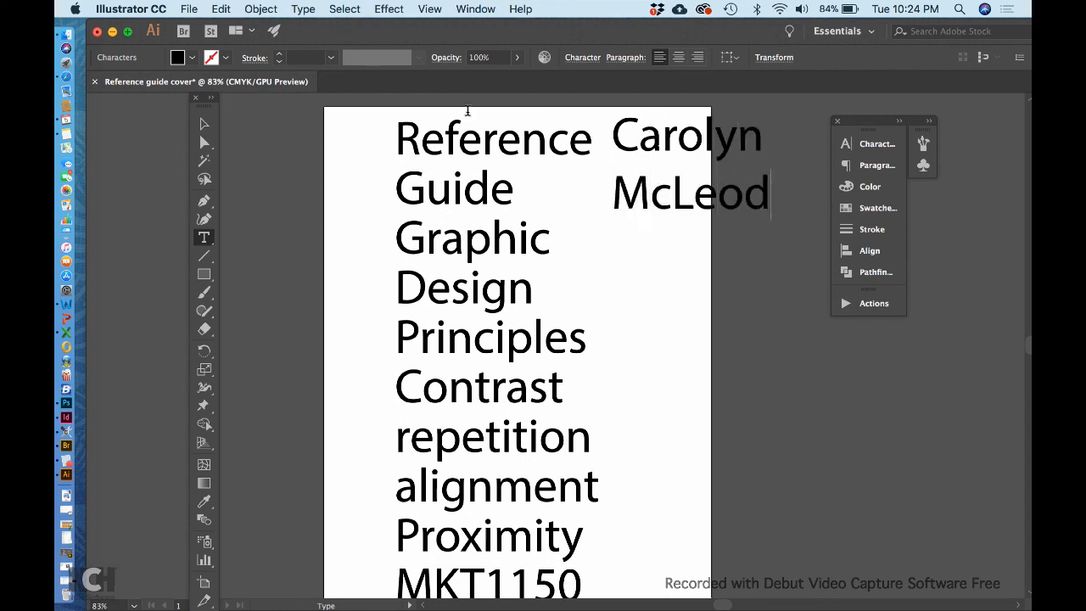
{"action": "left_click", "coordinate": [201, 124]}
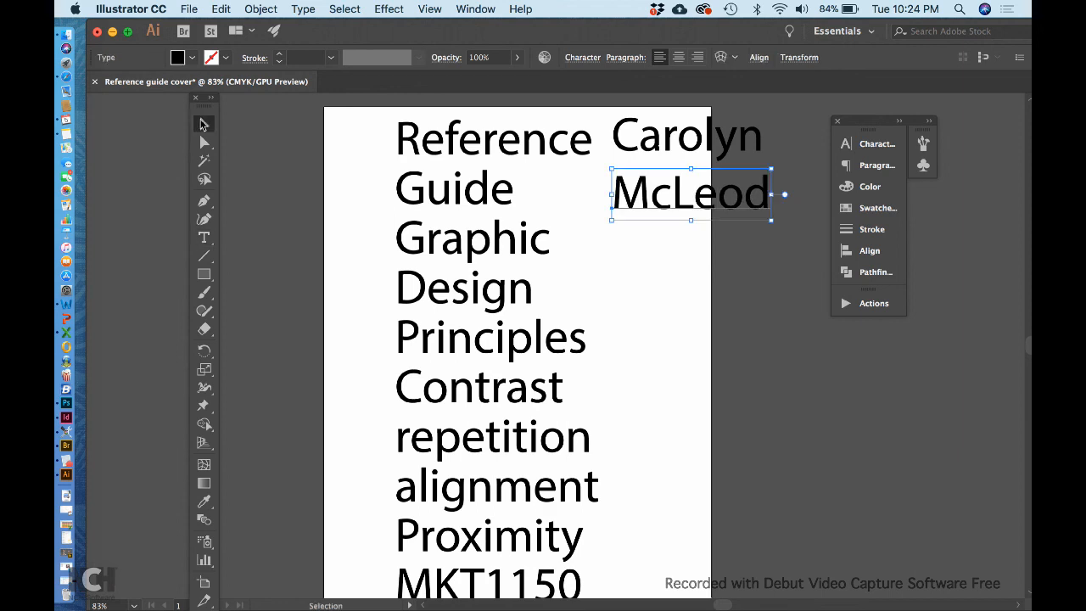
{"action": "left_click", "coordinate": [287, 210]}
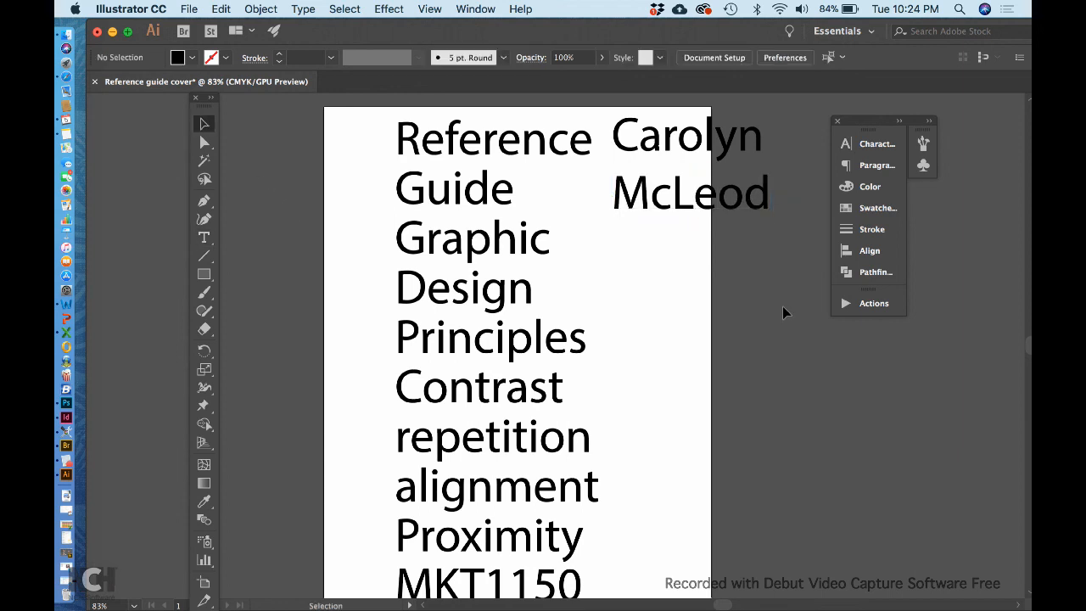
{"action": "scroll", "coordinate": [768, 357], "scroll_direction": "down", "scroll_amount": 5}
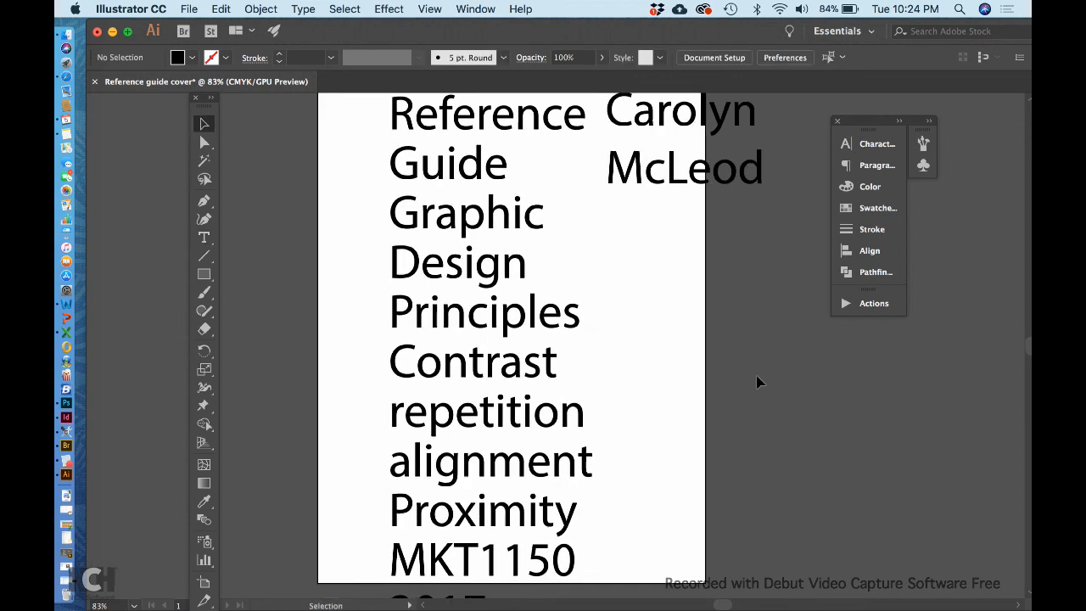
{"action": "scroll", "coordinate": [760, 383], "scroll_direction": "up", "scroll_amount": 5}
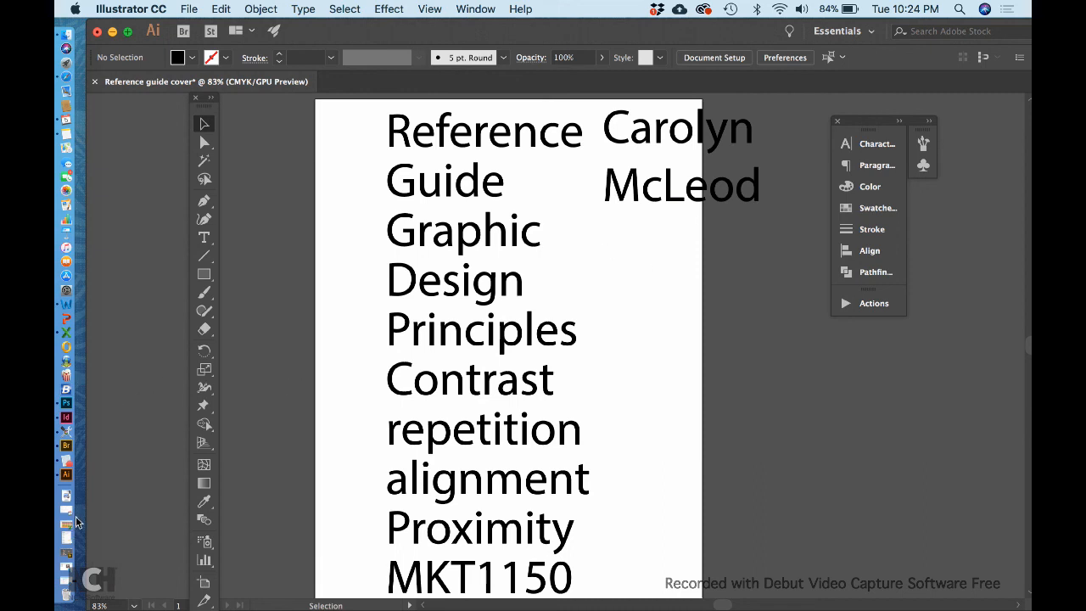
{"action": "key", "text": "super"}
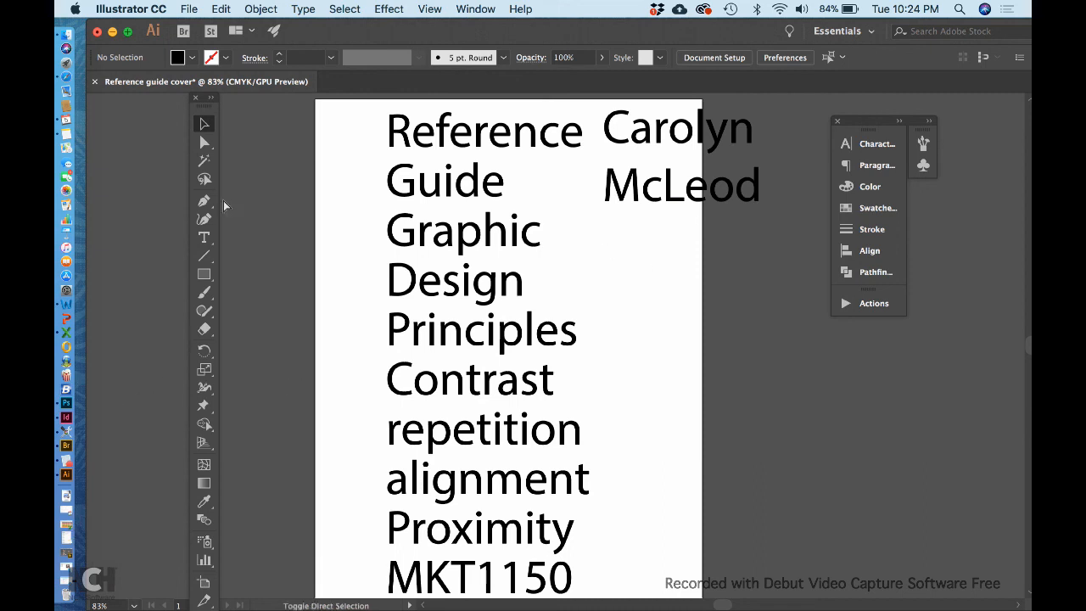